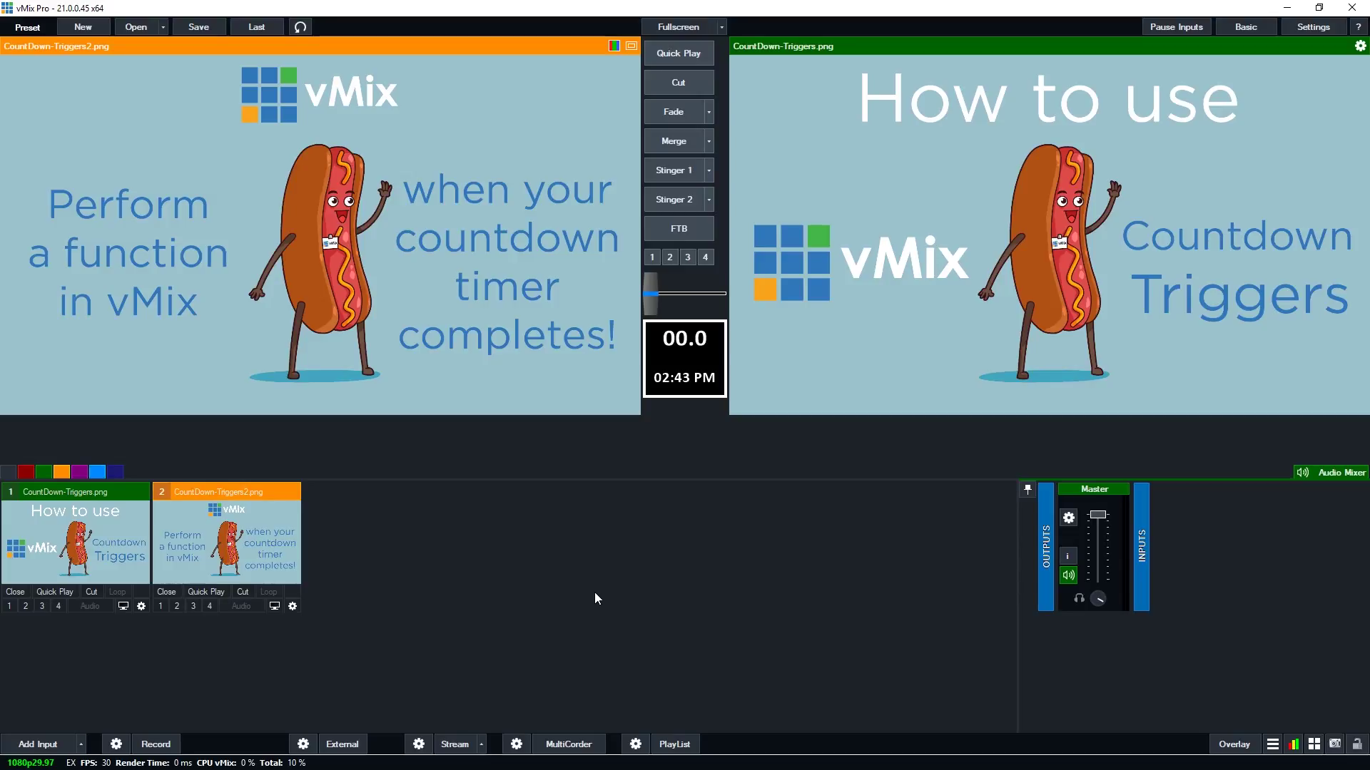
Step: Add the TimerClock title from the Title/XAML timer templates as a new input
click(55, 746)
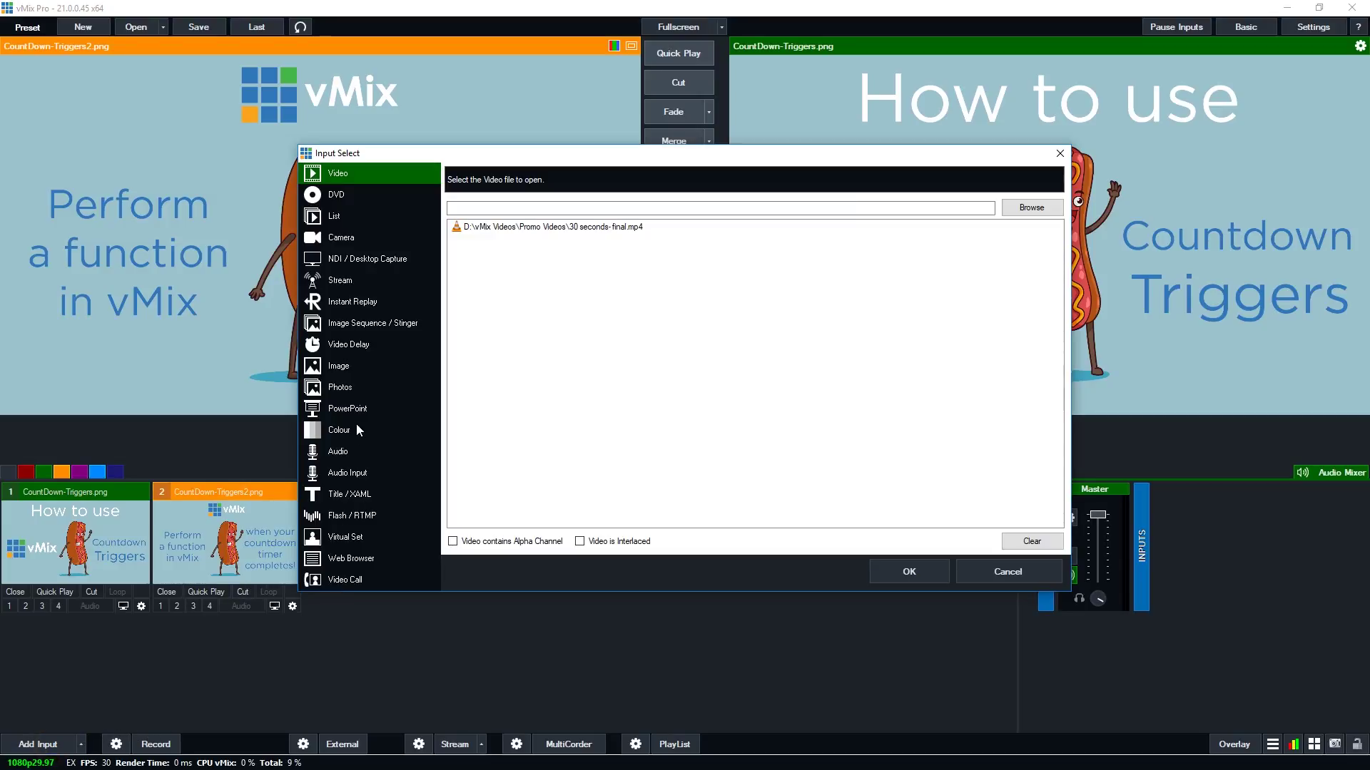
click(369, 493)
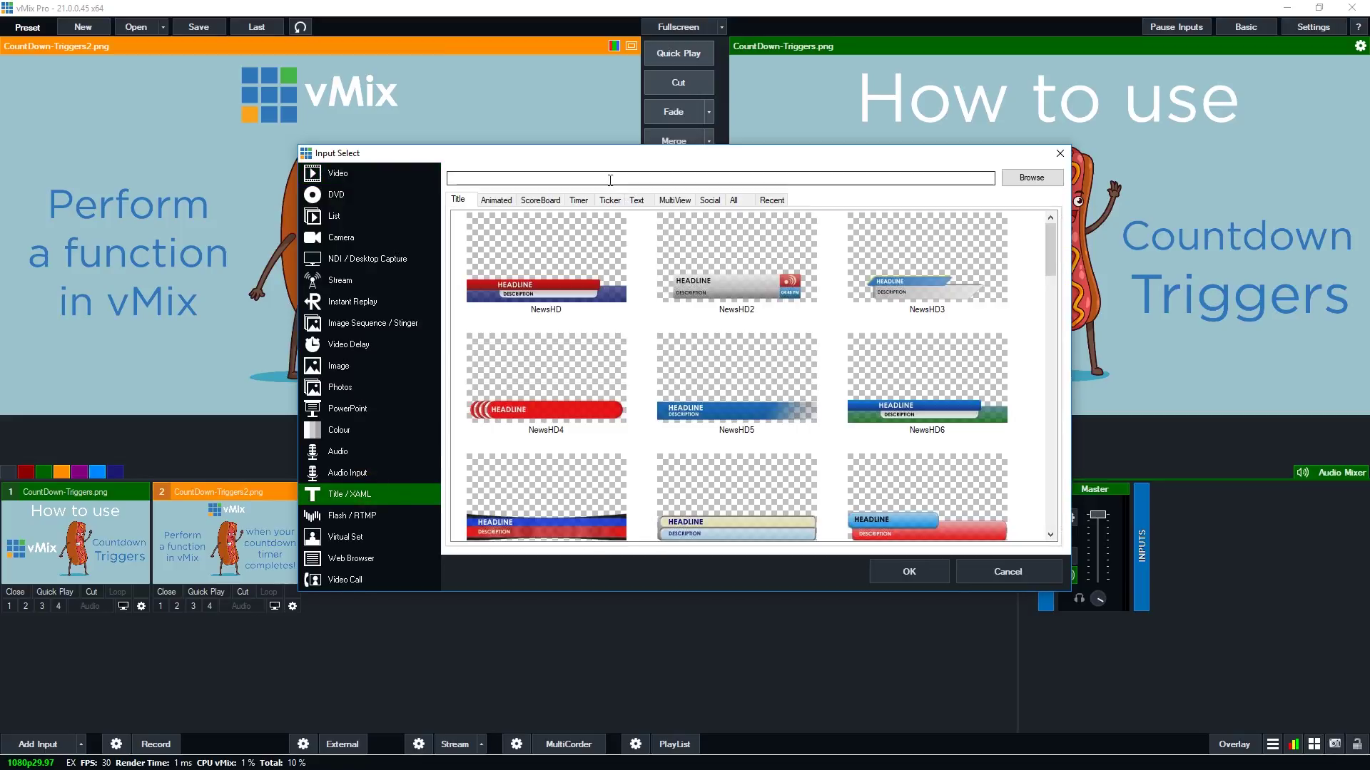
click(578, 200)
click(924, 255)
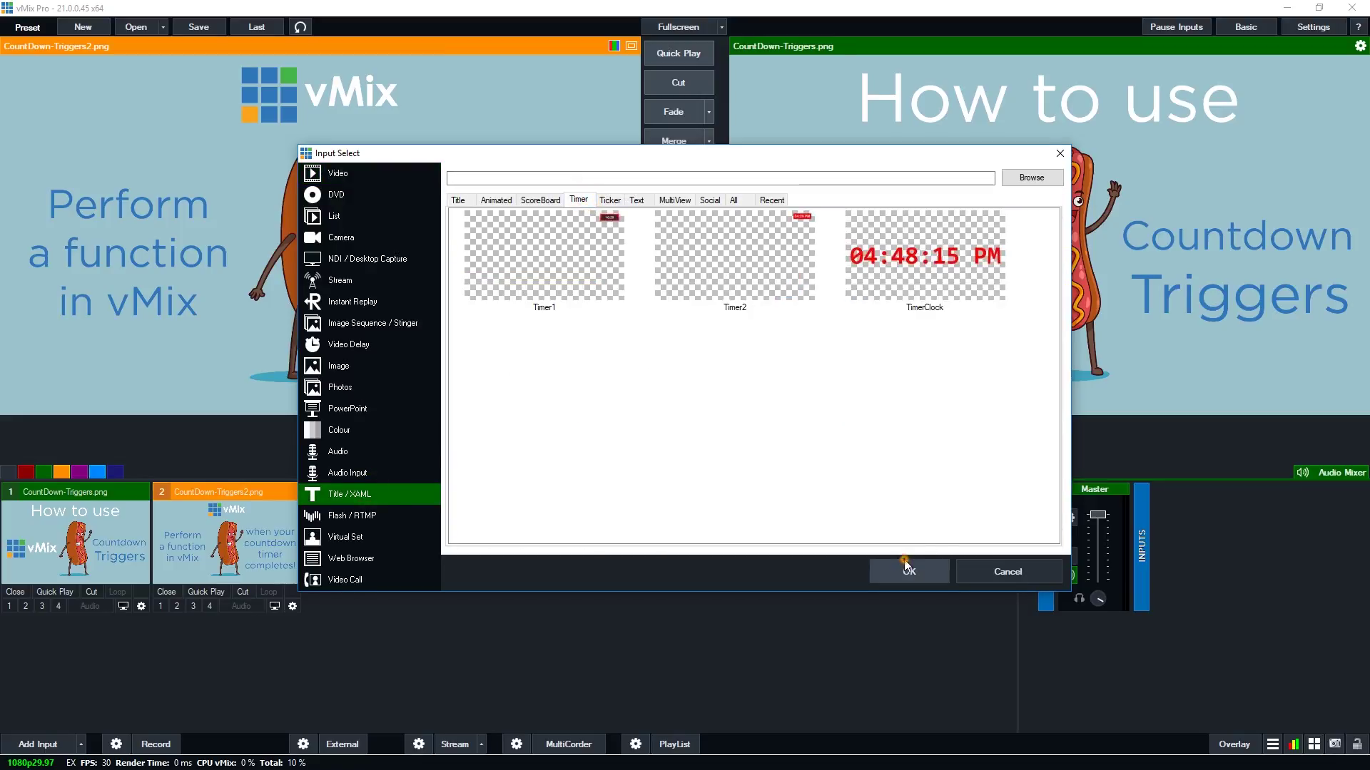
click(906, 571)
Step: Set a 00:00:05 countdown in ss format, save it as a preset, and preview input 3
click(884, 436)
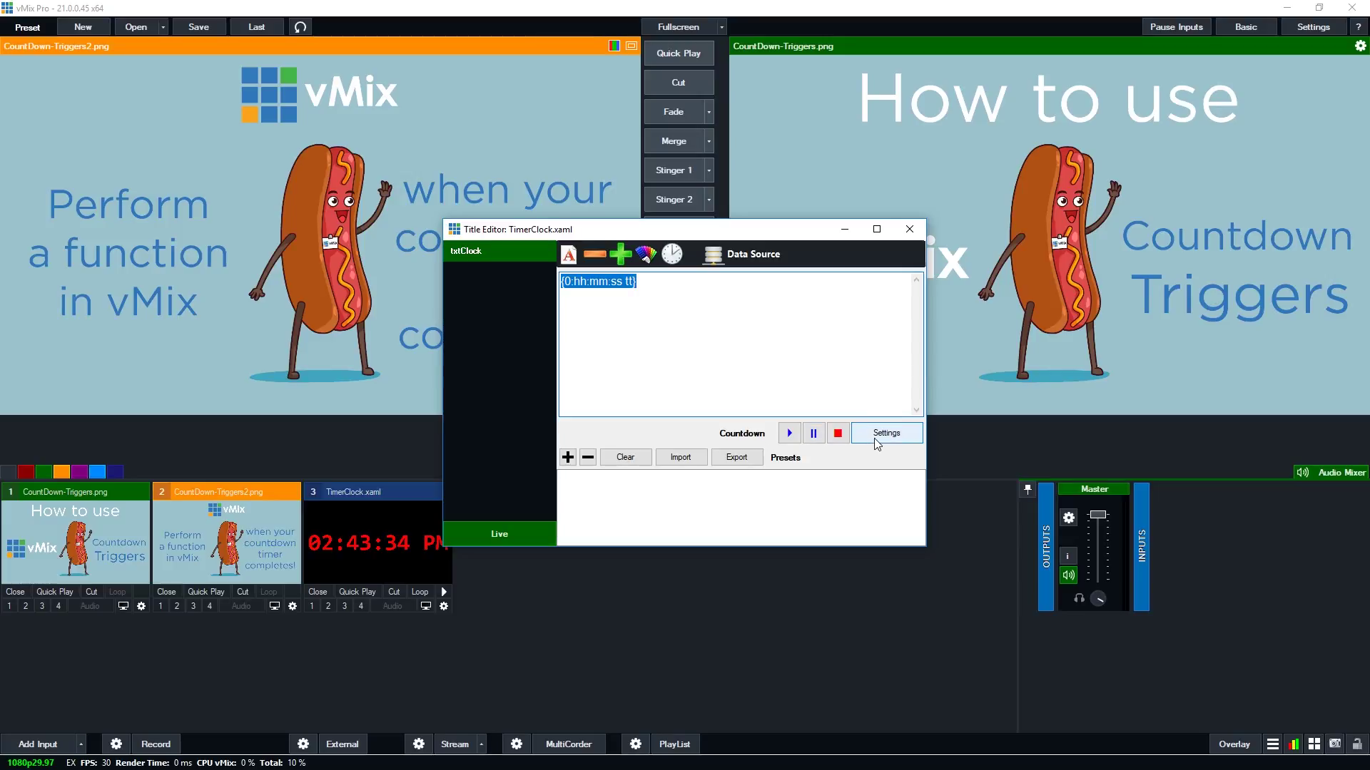
click(692, 309)
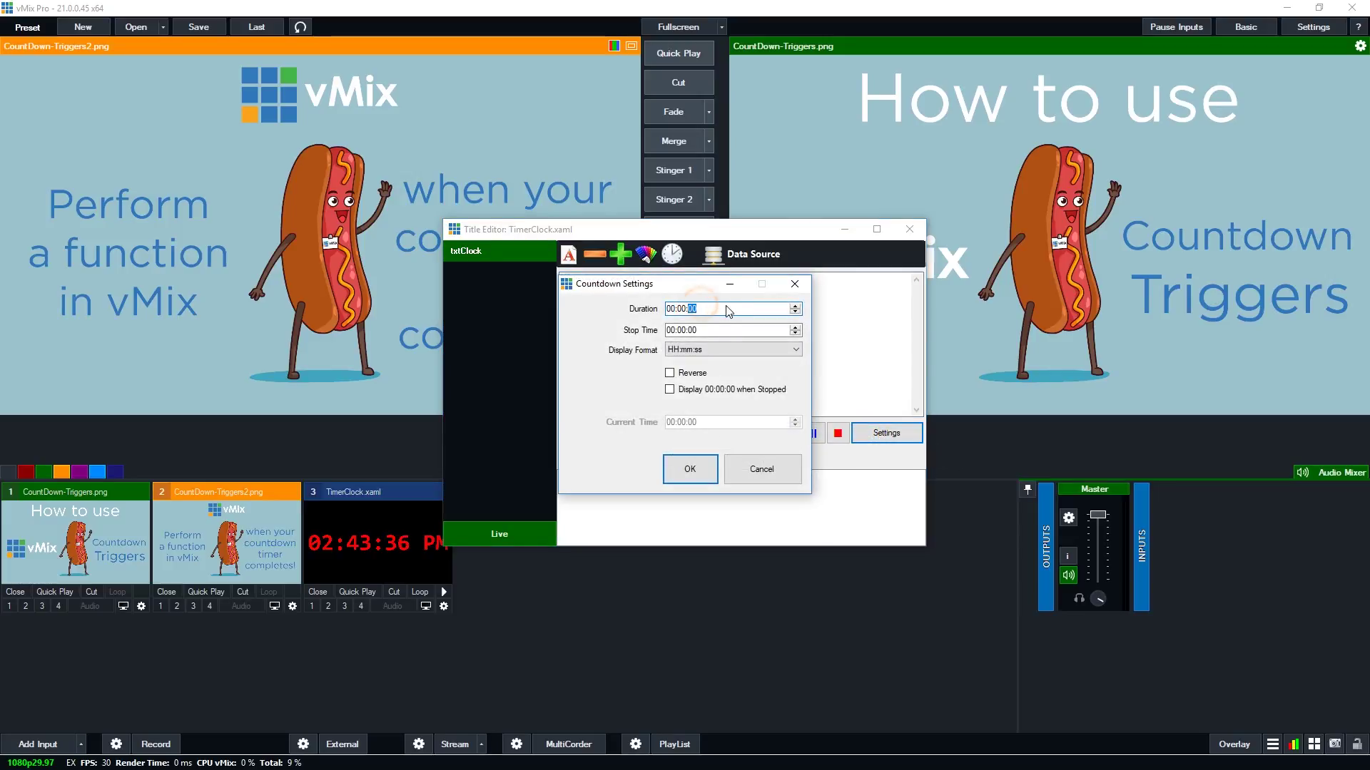
text(5)
click(699, 350)
click(685, 392)
click(696, 479)
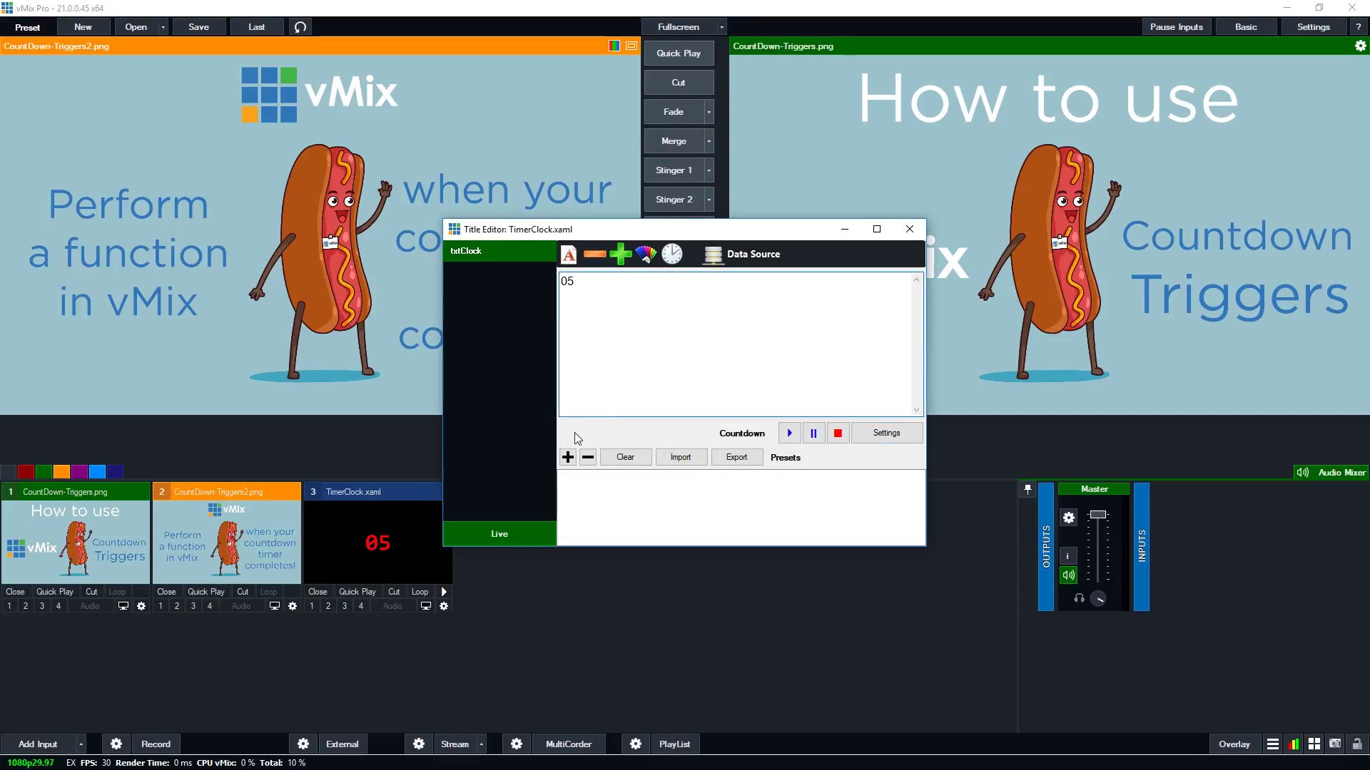
click(568, 458)
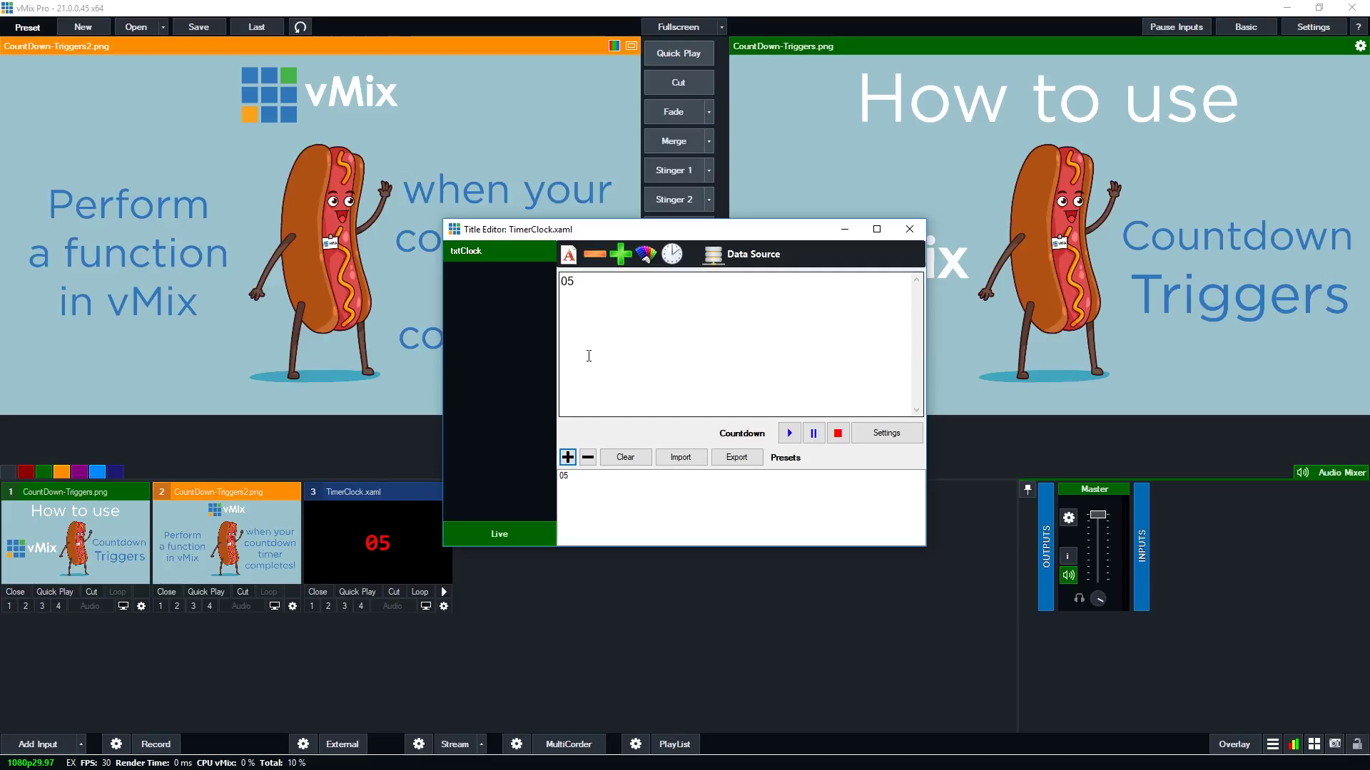
click(399, 518)
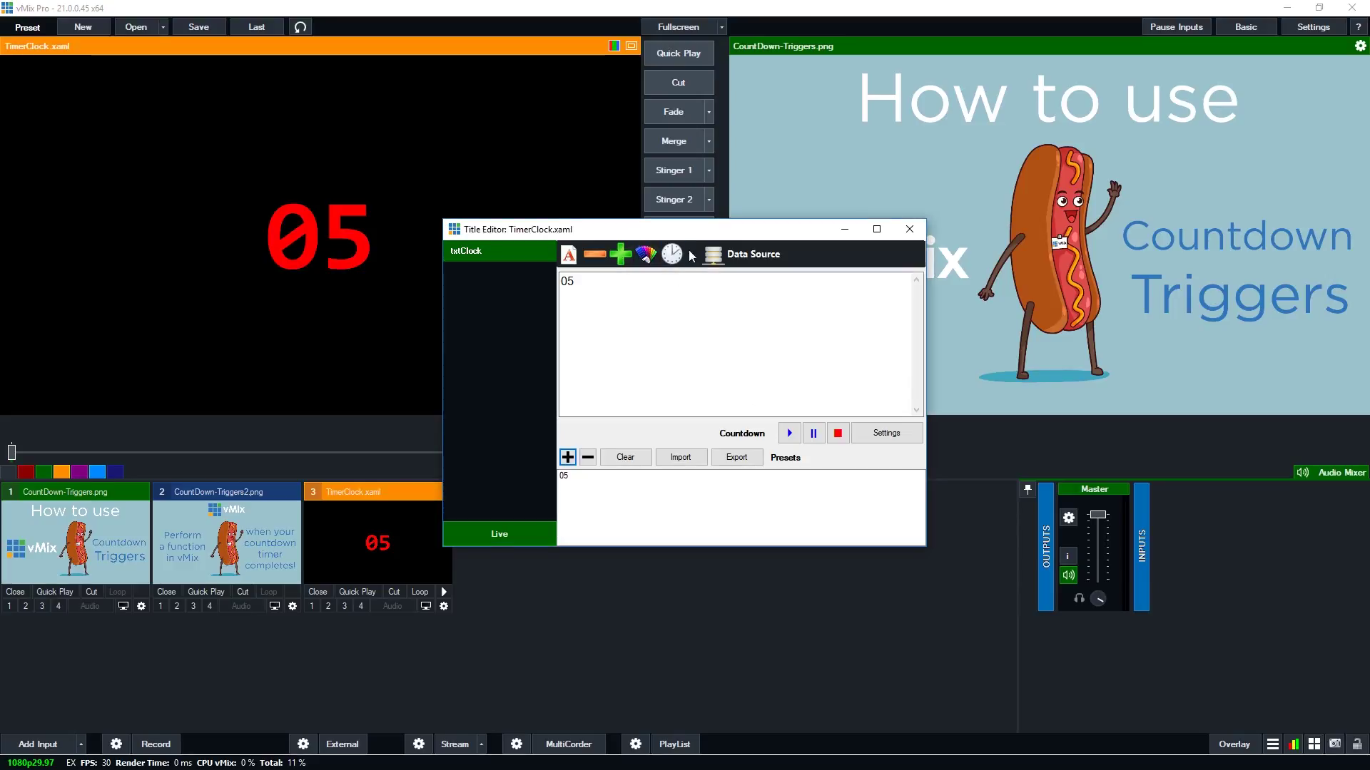
Step: Colour the clock's 05 text light blue (47,187,255)
click(647, 255)
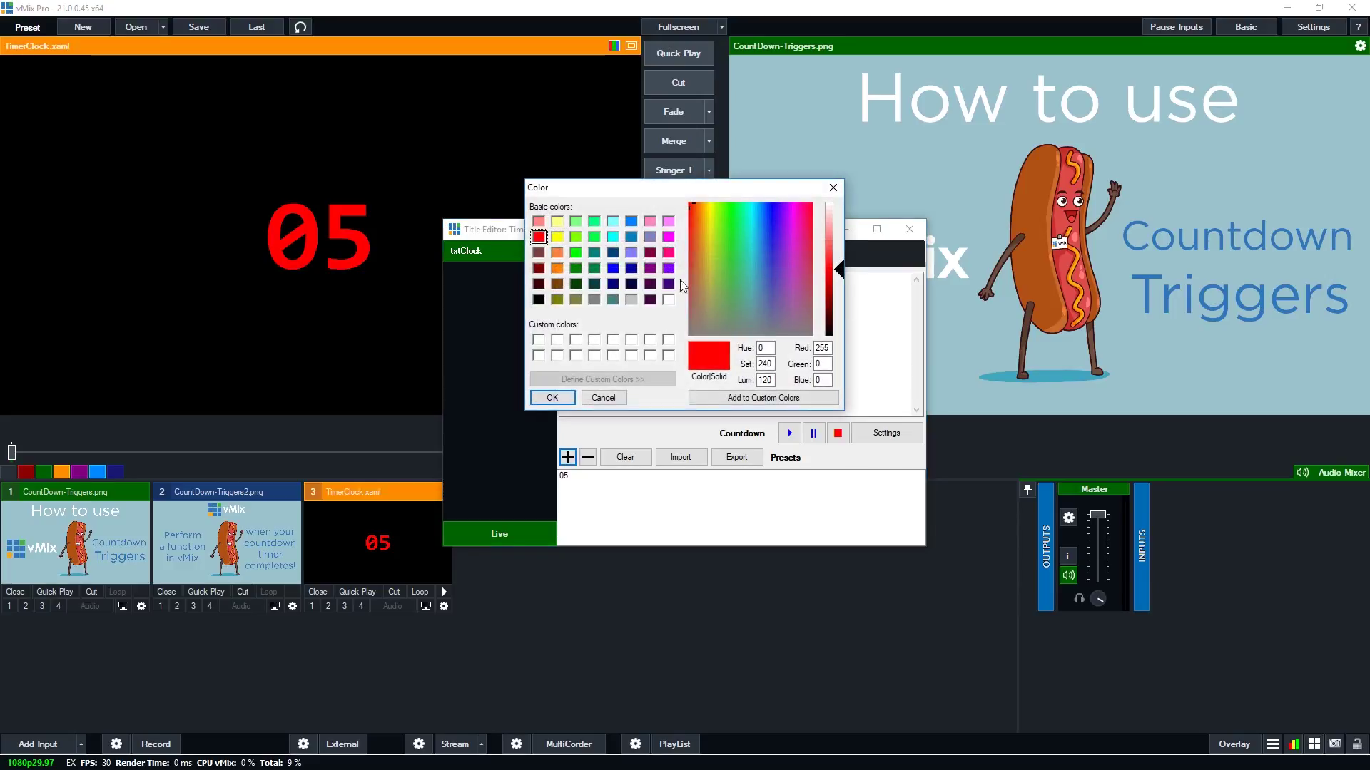
click(631, 236)
drag(836, 285, 836, 262)
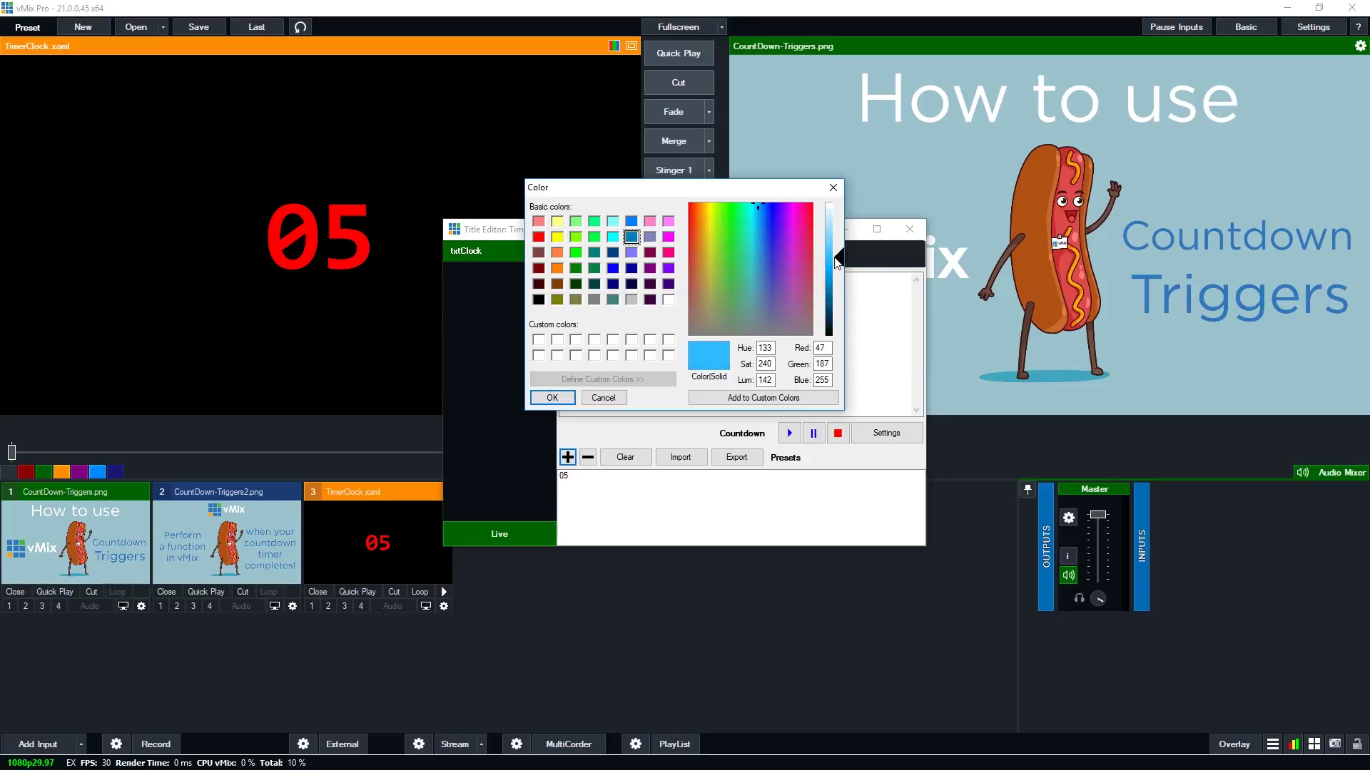
click(552, 397)
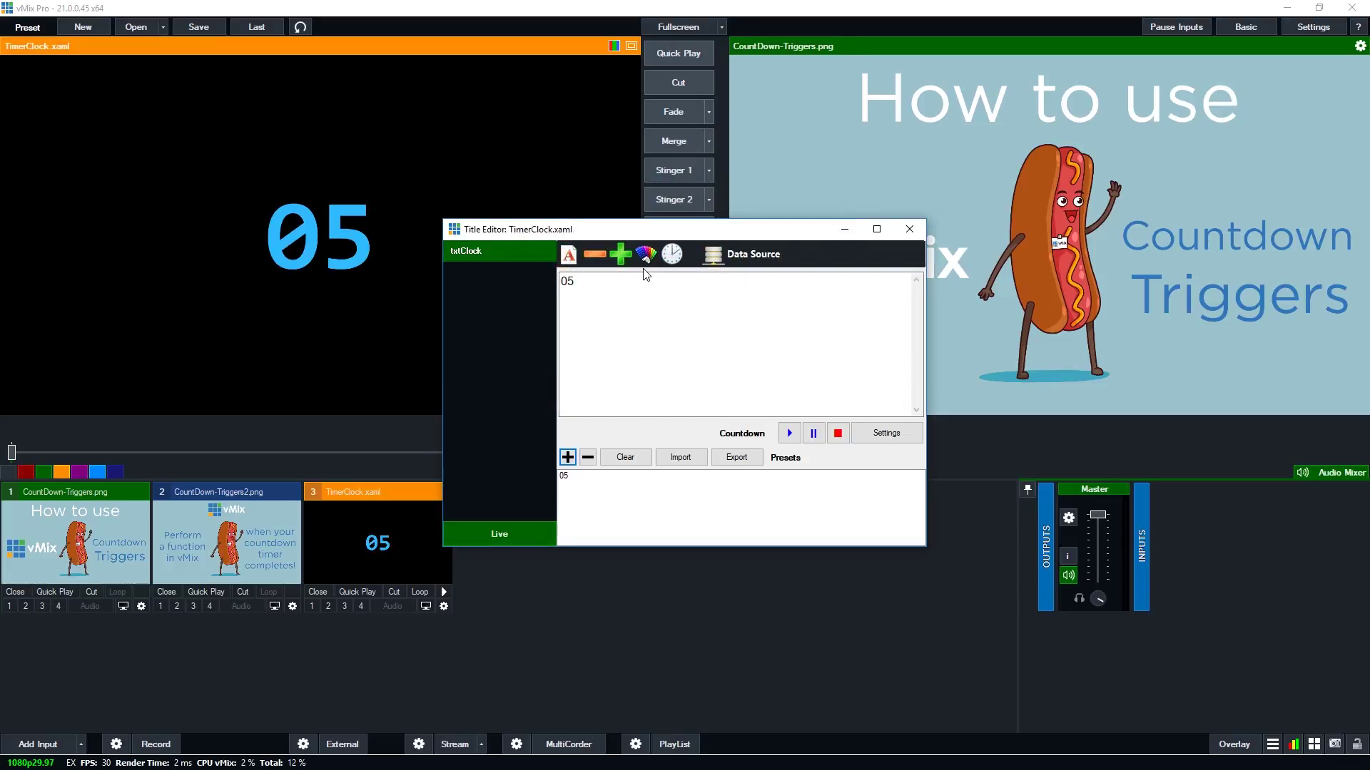
Step: Change the clock text font to Gotham Light Oblique
click(569, 254)
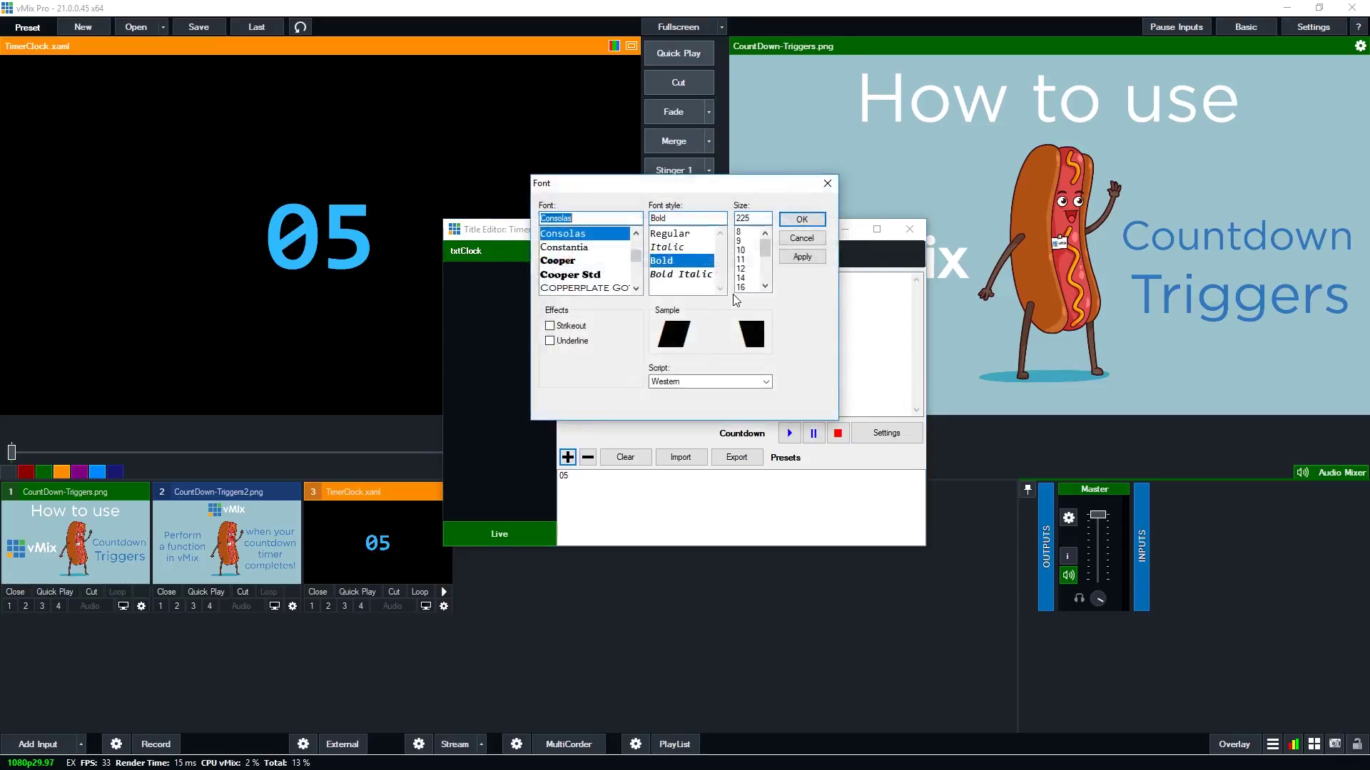
text(gotha)
click(614, 236)
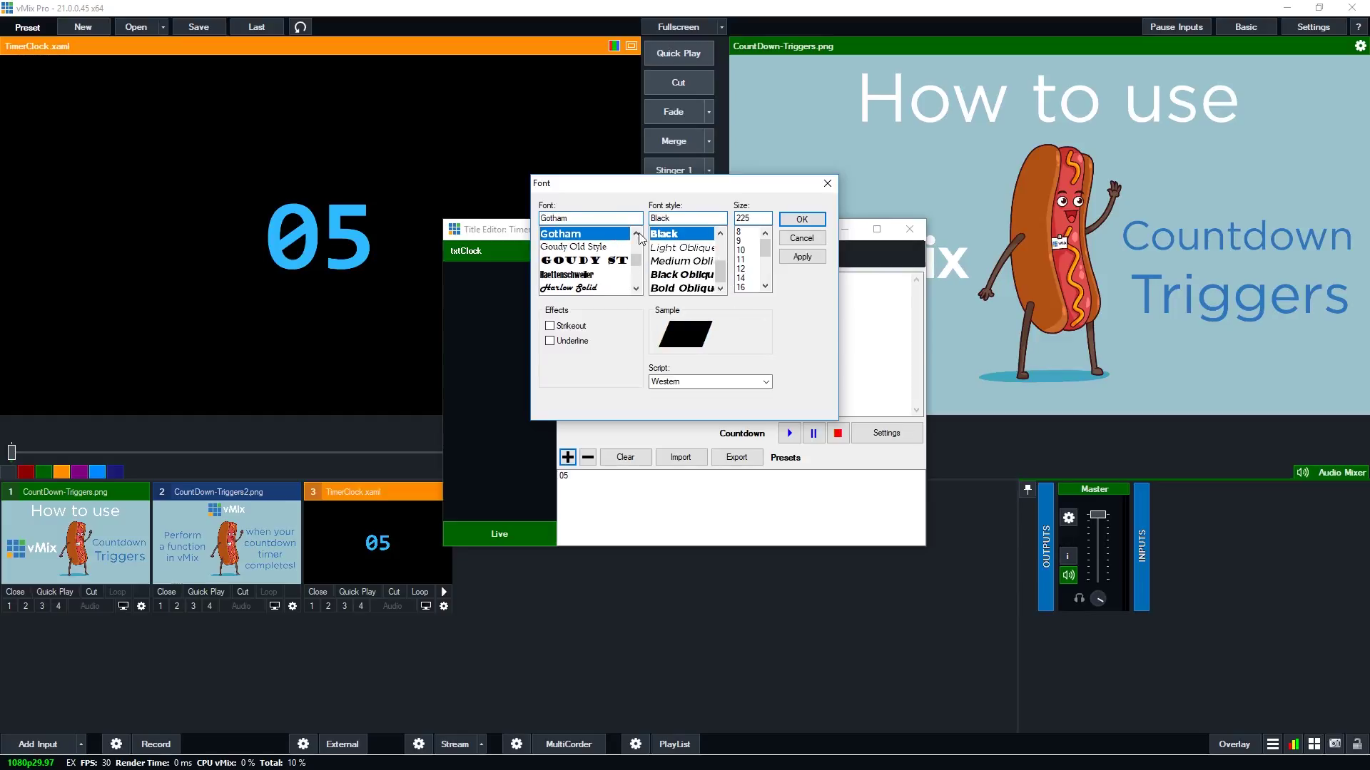
click(662, 248)
click(801, 257)
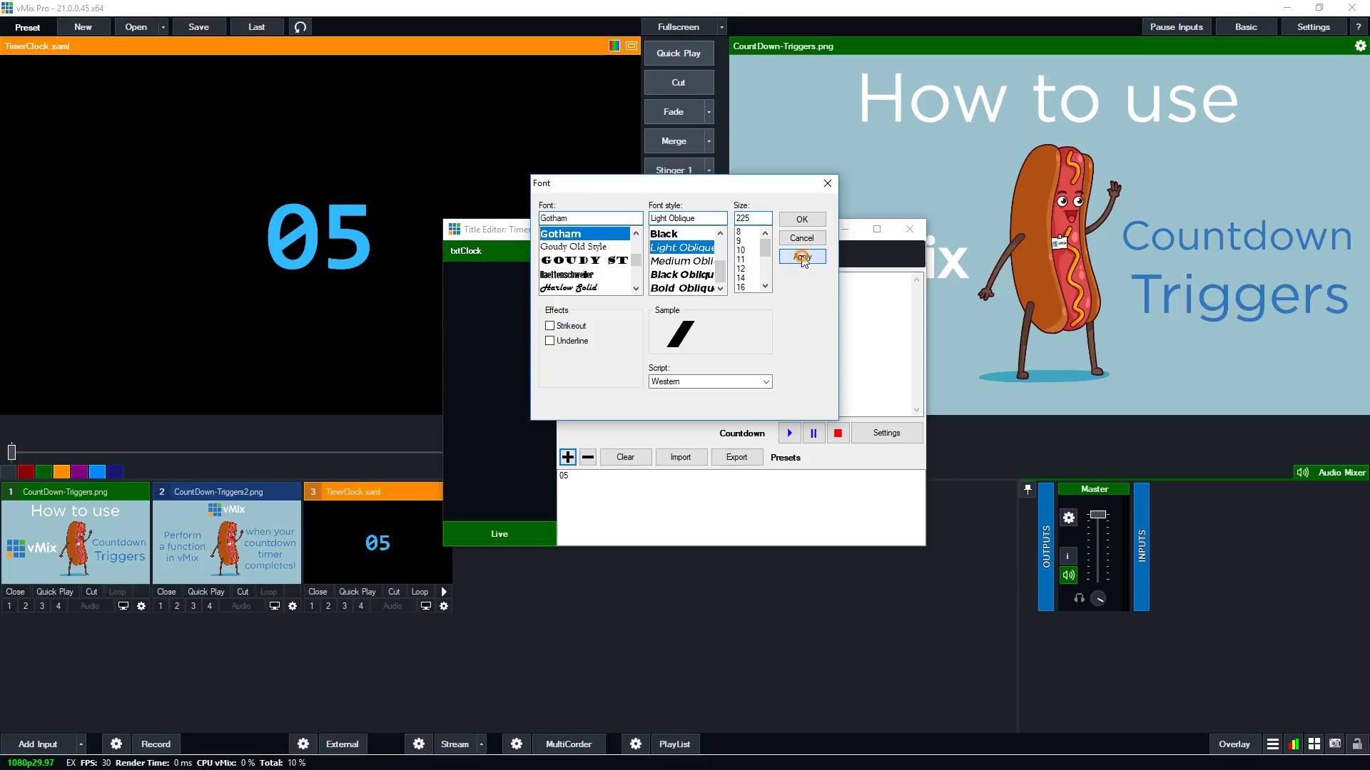
click(802, 220)
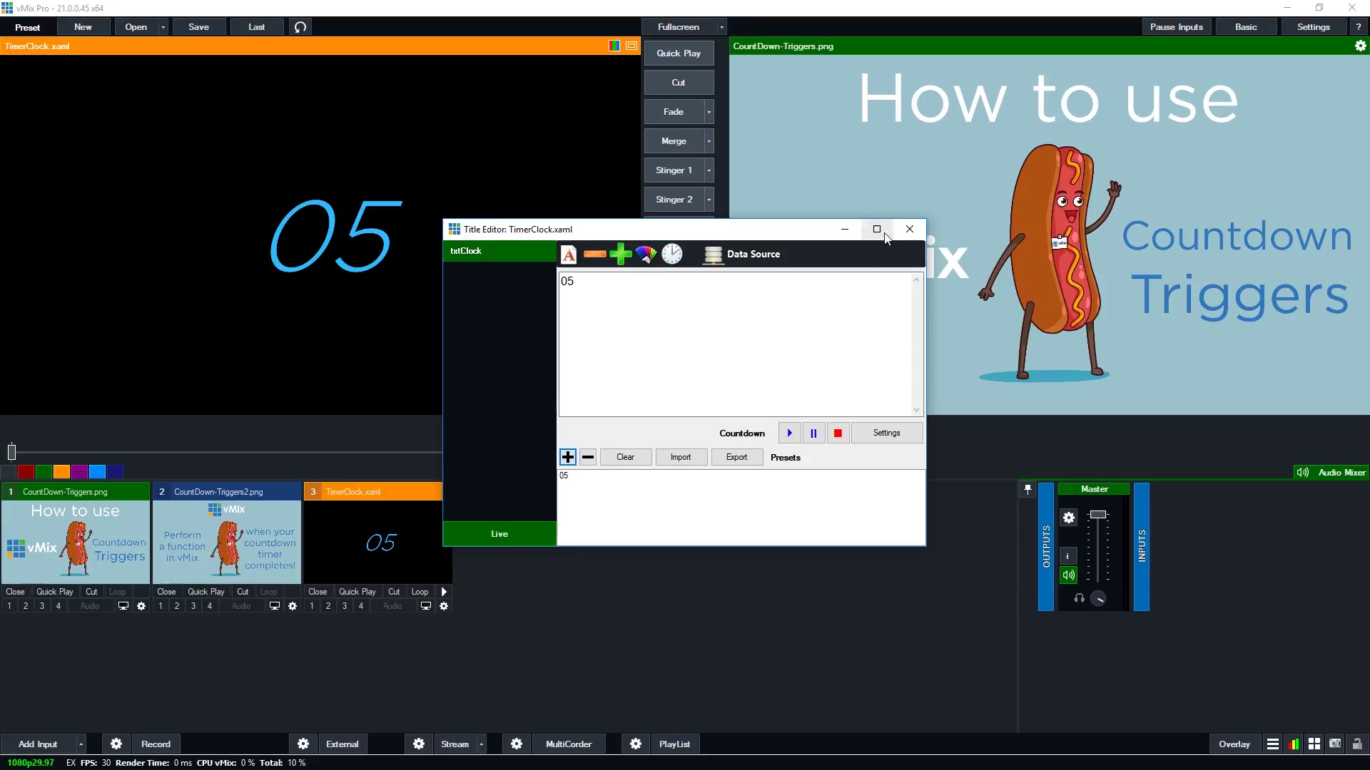
Step: Close the Title Editor and add the recent video 30 seconds-final.mp4 as input 4
key(alt+F4)
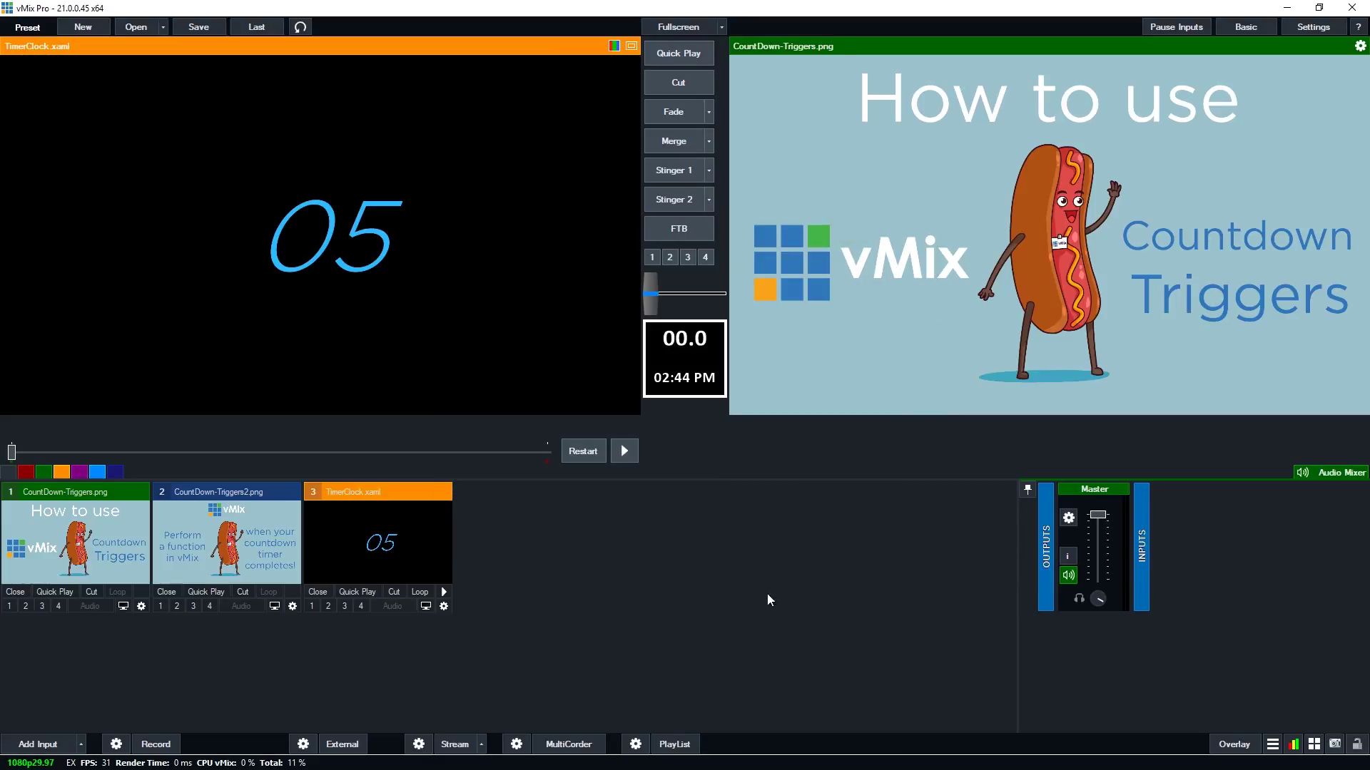
click(41, 740)
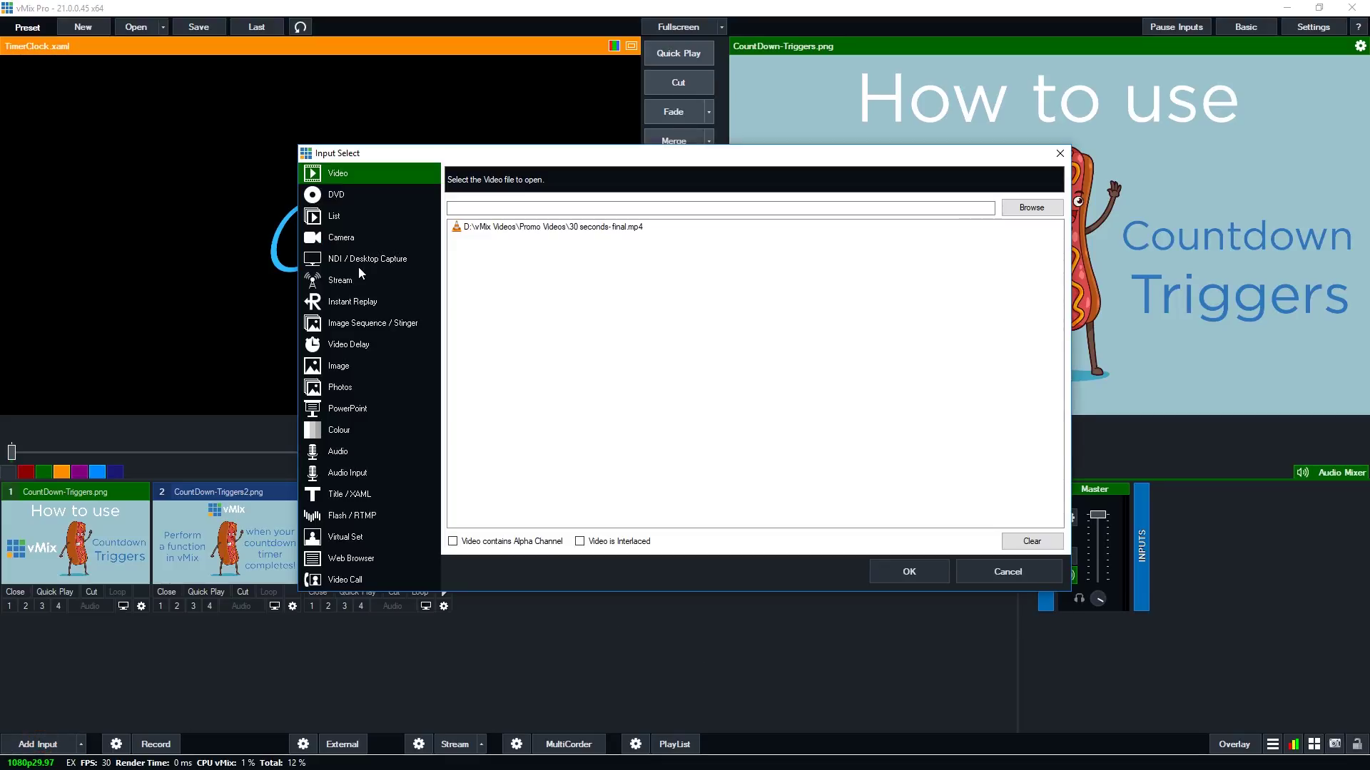
click(542, 227)
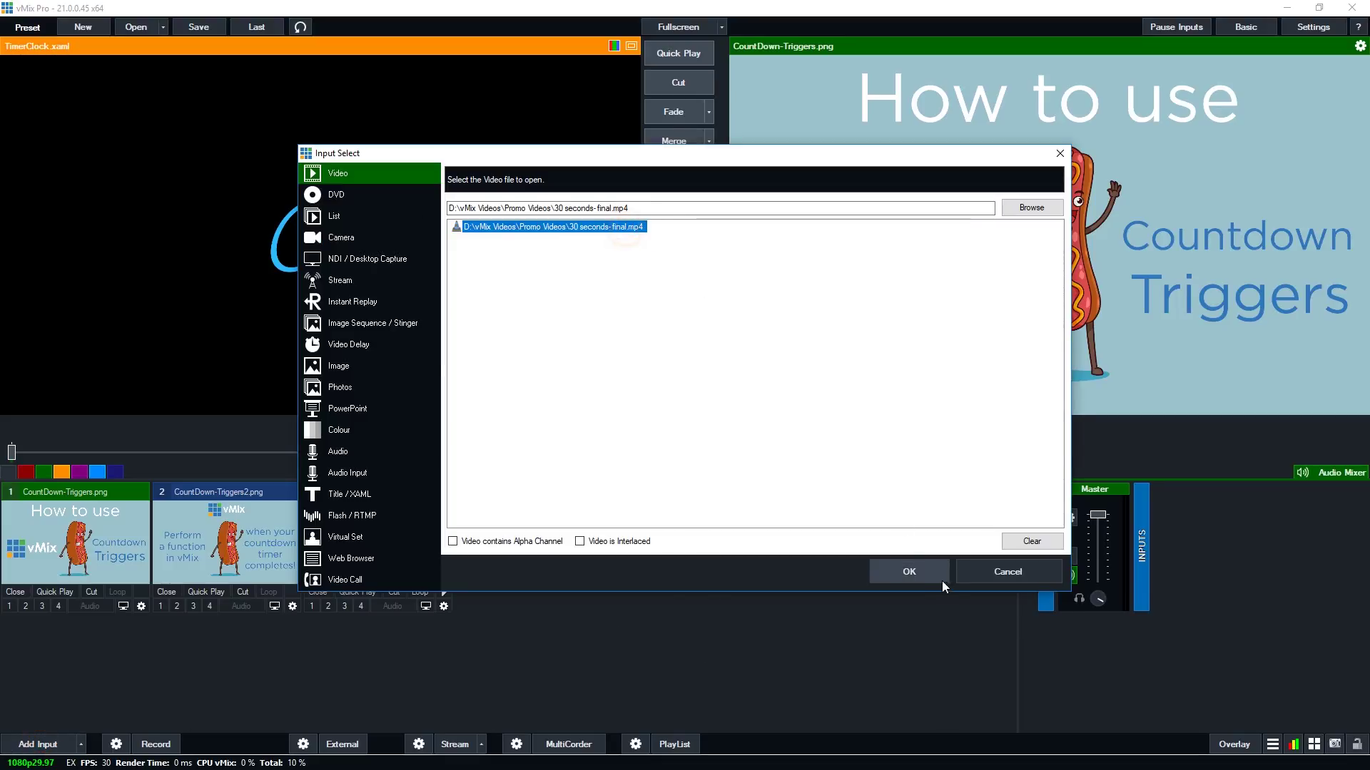
click(910, 571)
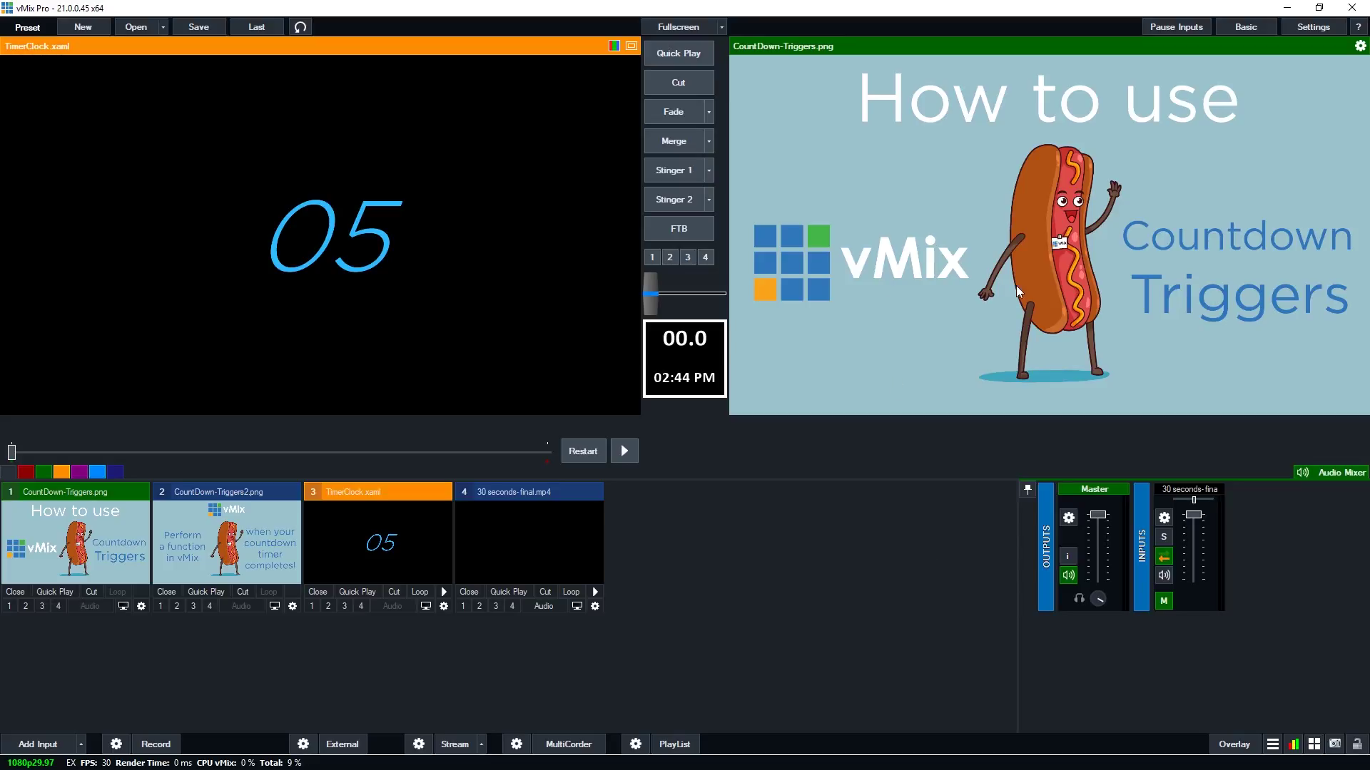
Step: In TimerClock.xaml's Triggers settings, choose the OnCountdownCompleted event and list the functions
click(443, 606)
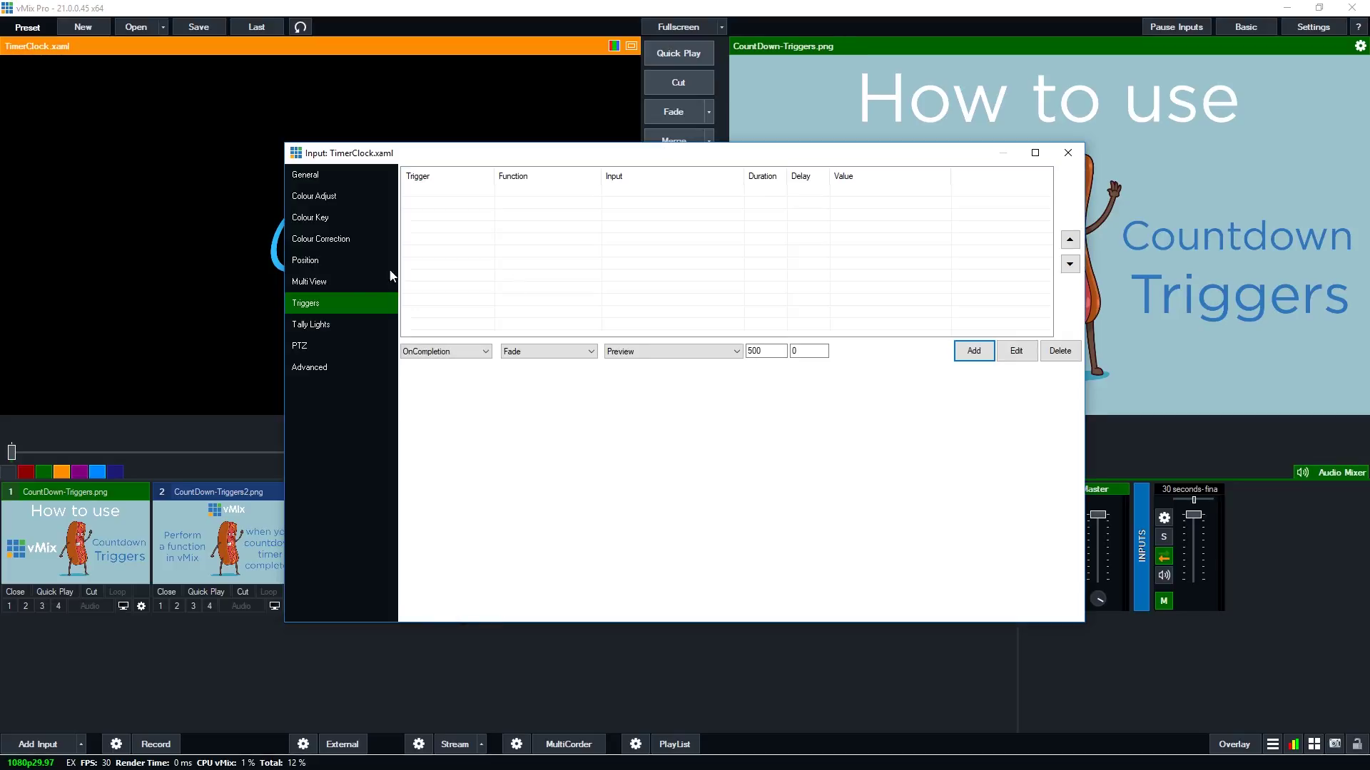
click(317, 178)
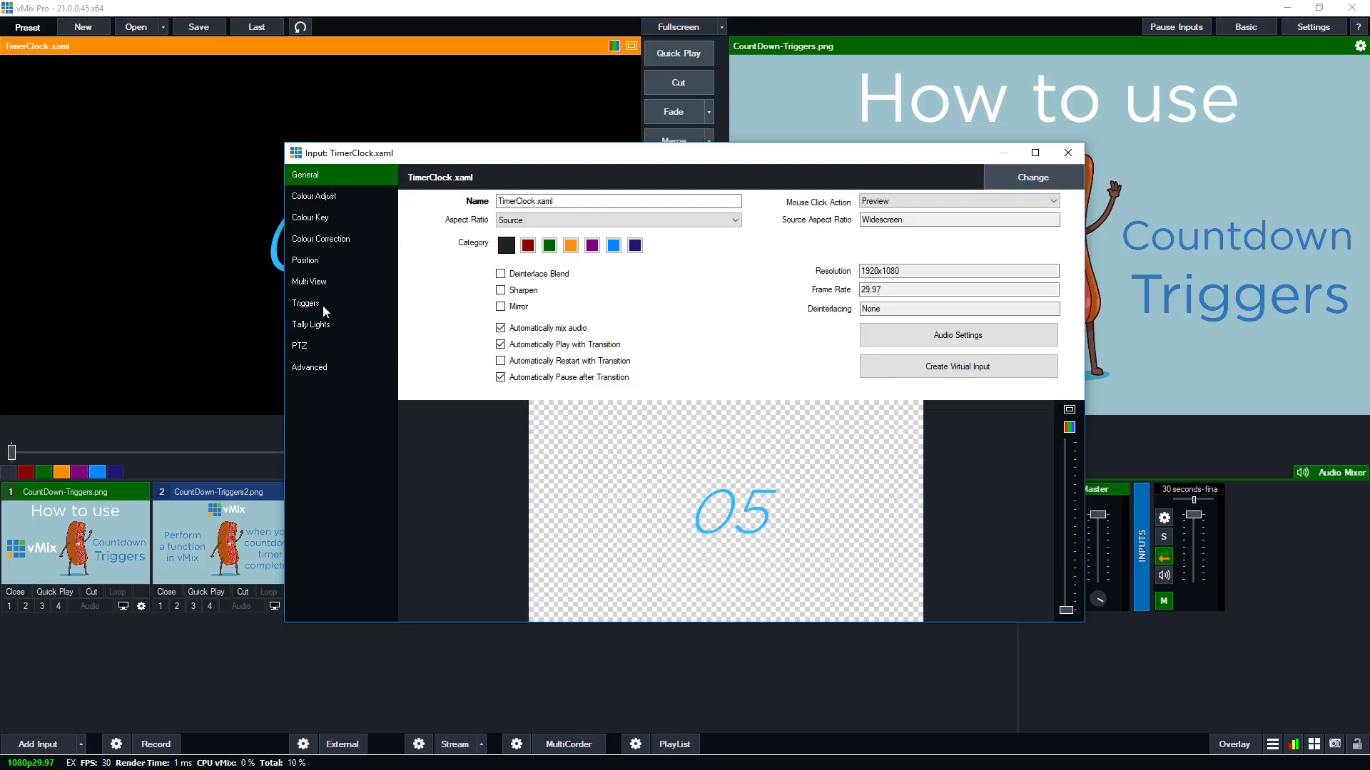
click(322, 304)
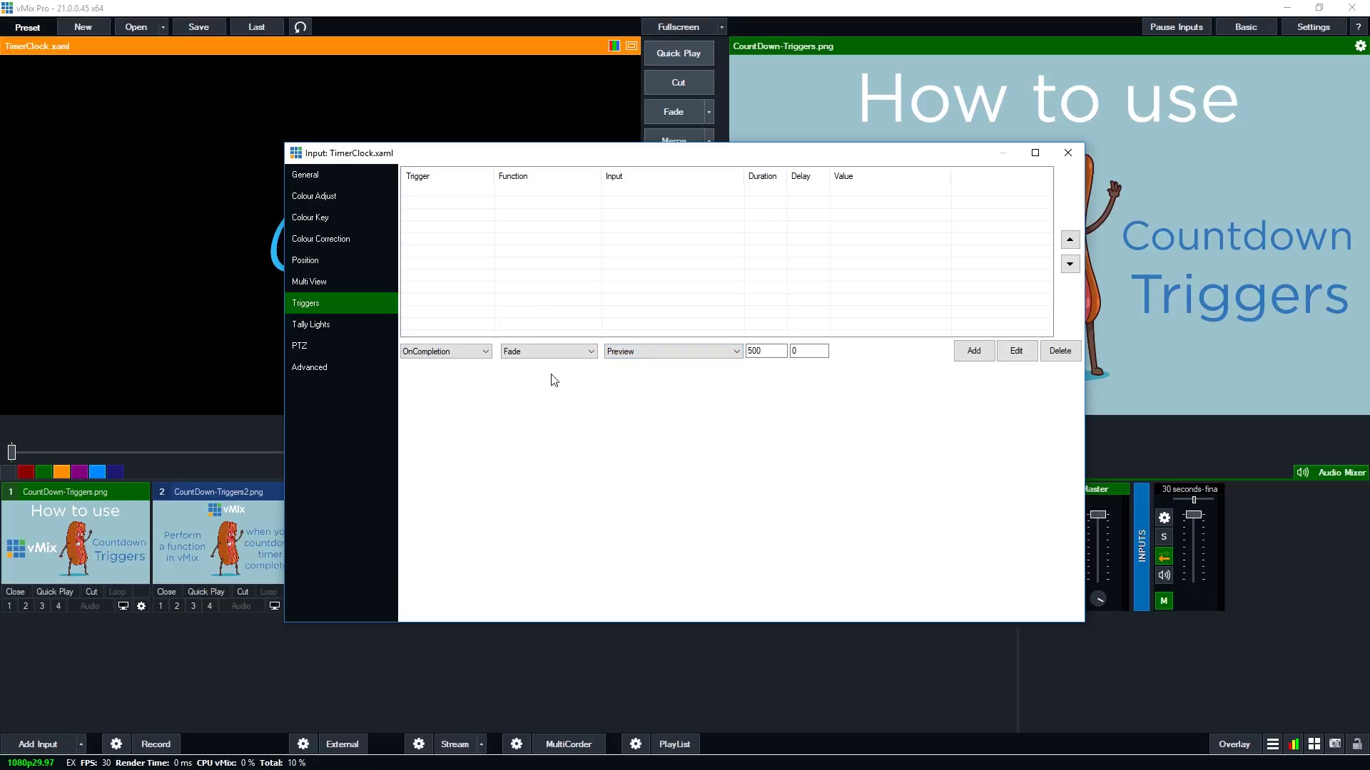
click(459, 351)
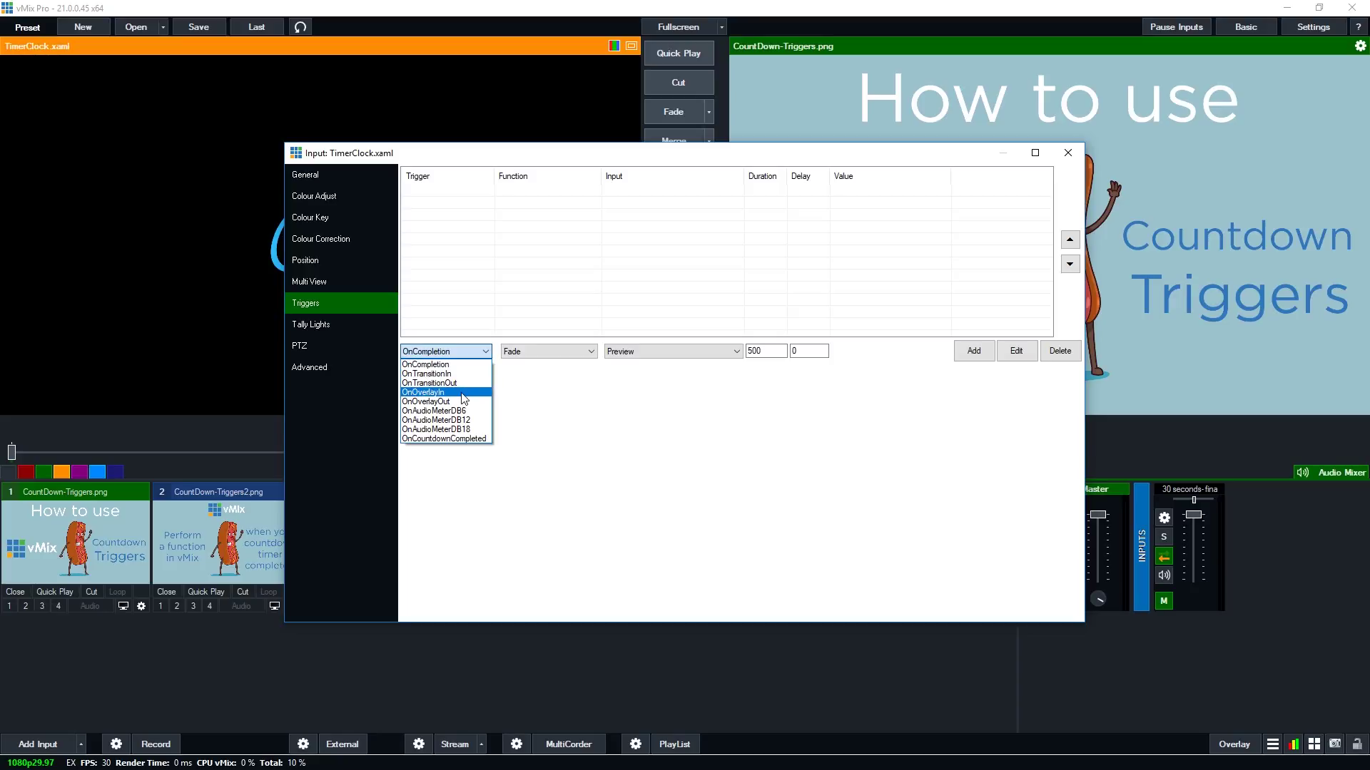
click(445, 438)
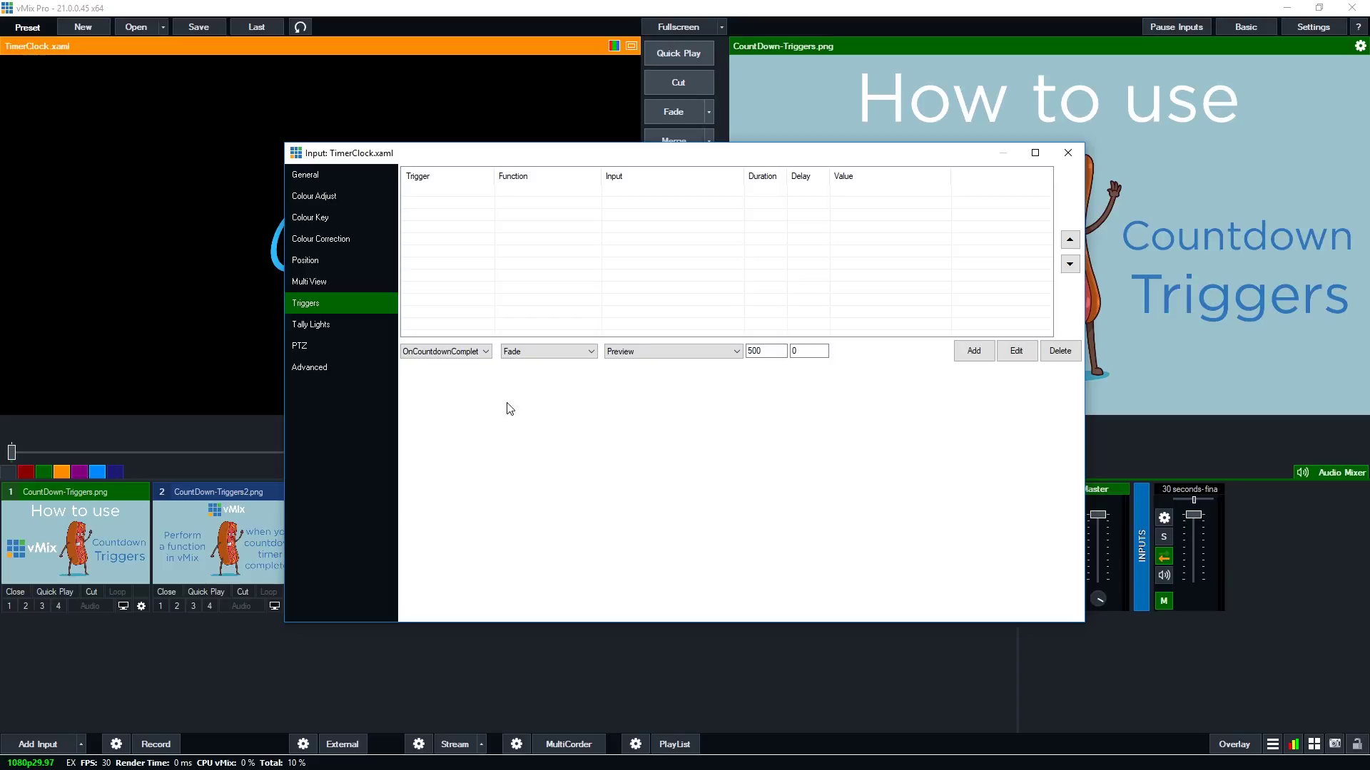
click(553, 353)
Step: Add a Wipe trigger to input 4 30 seconds-final.mp4 with 500 duration and 0 delay
click(554, 389)
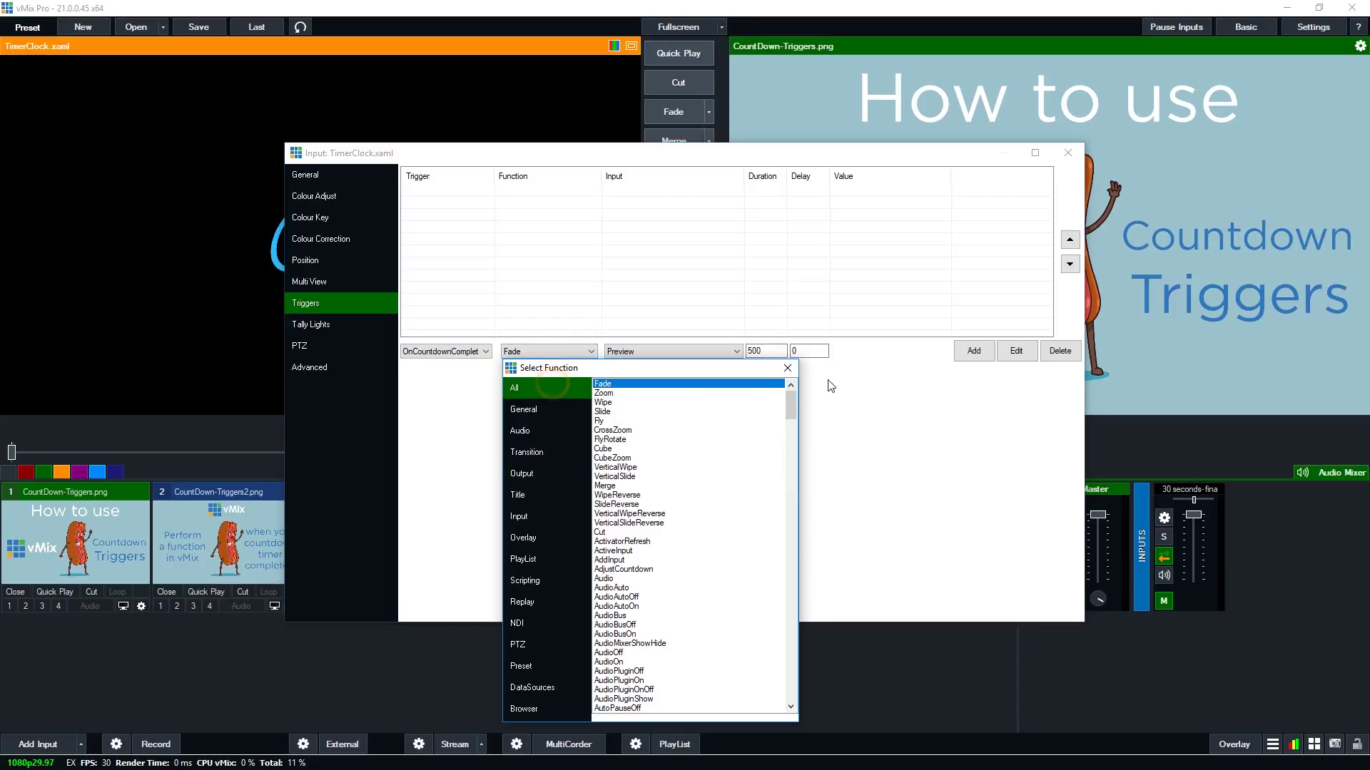
mouse_move(790, 393)
mouse_down()
mouse_move(791, 688)
mouse_move(789, 391)
mouse_up()
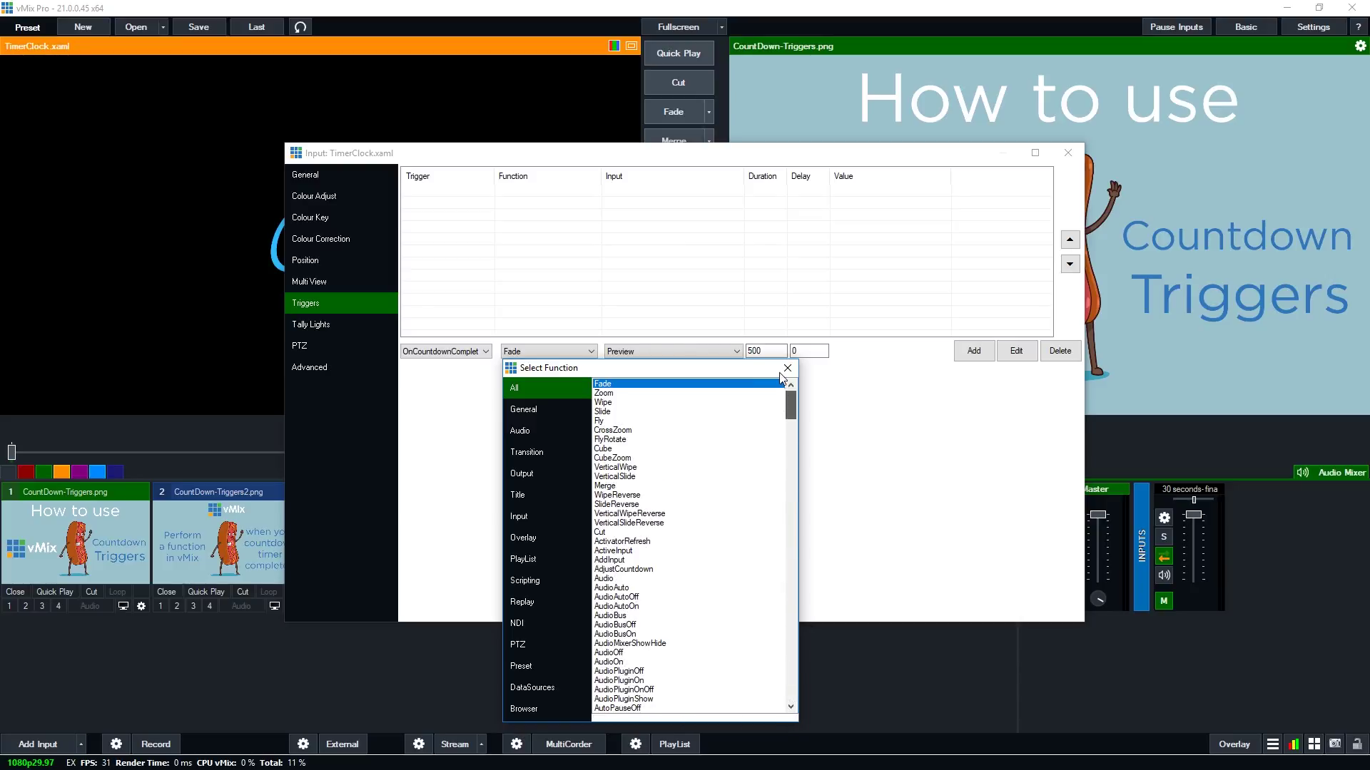
double_click(612, 403)
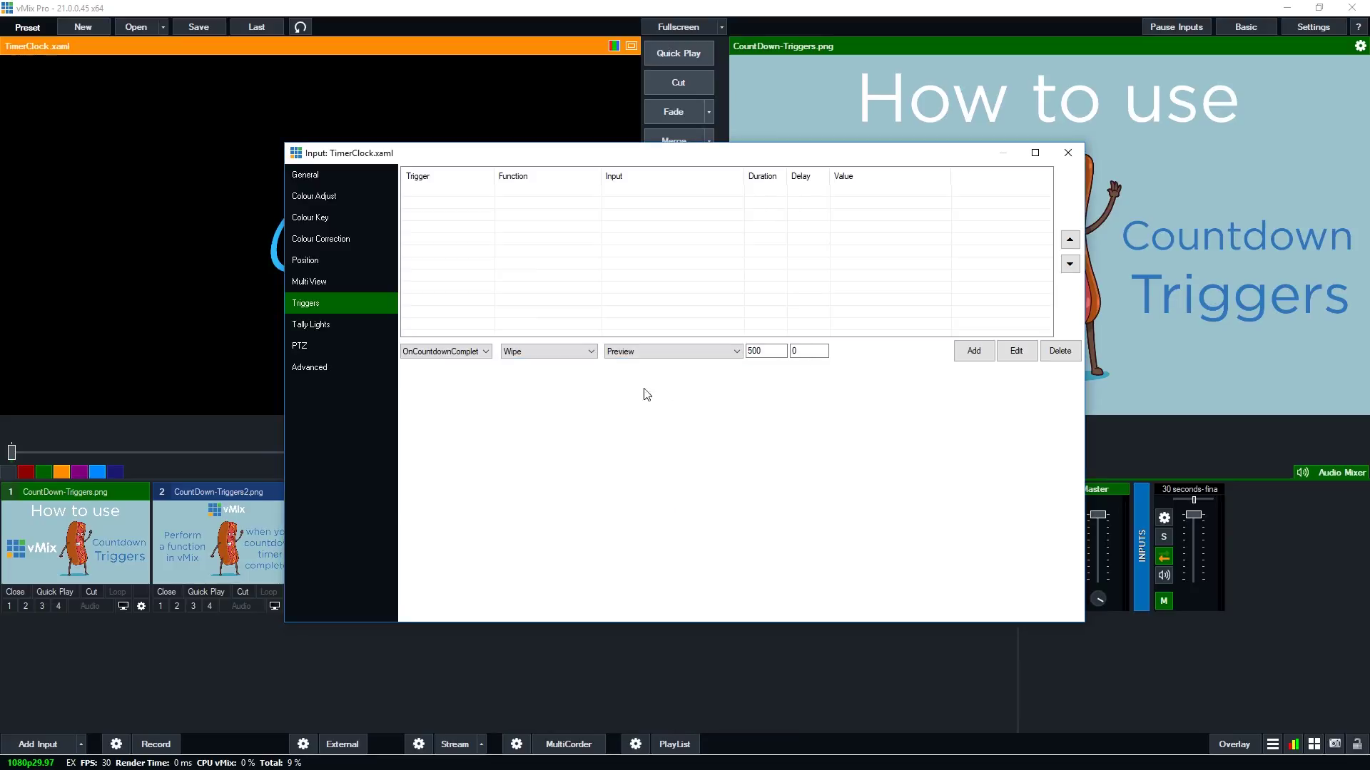
click(629, 352)
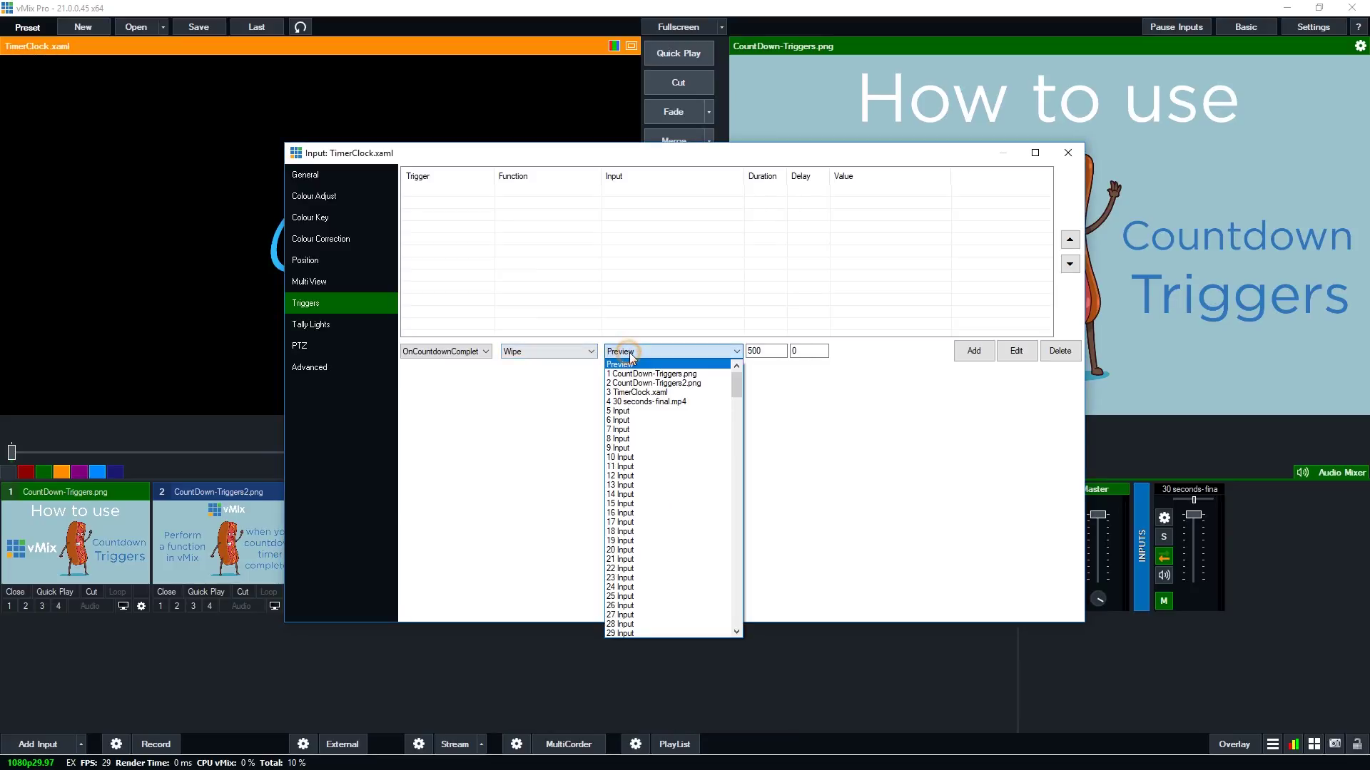
click(654, 402)
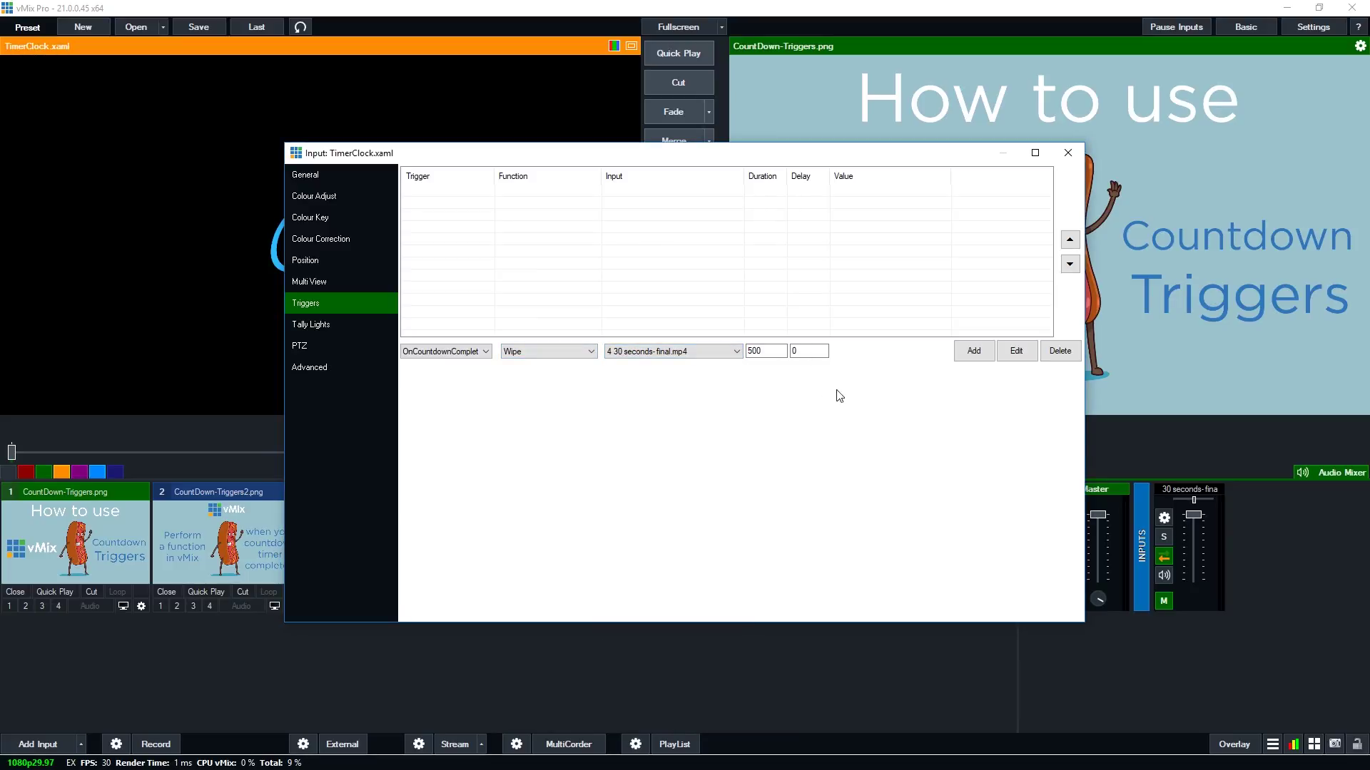
click(809, 352)
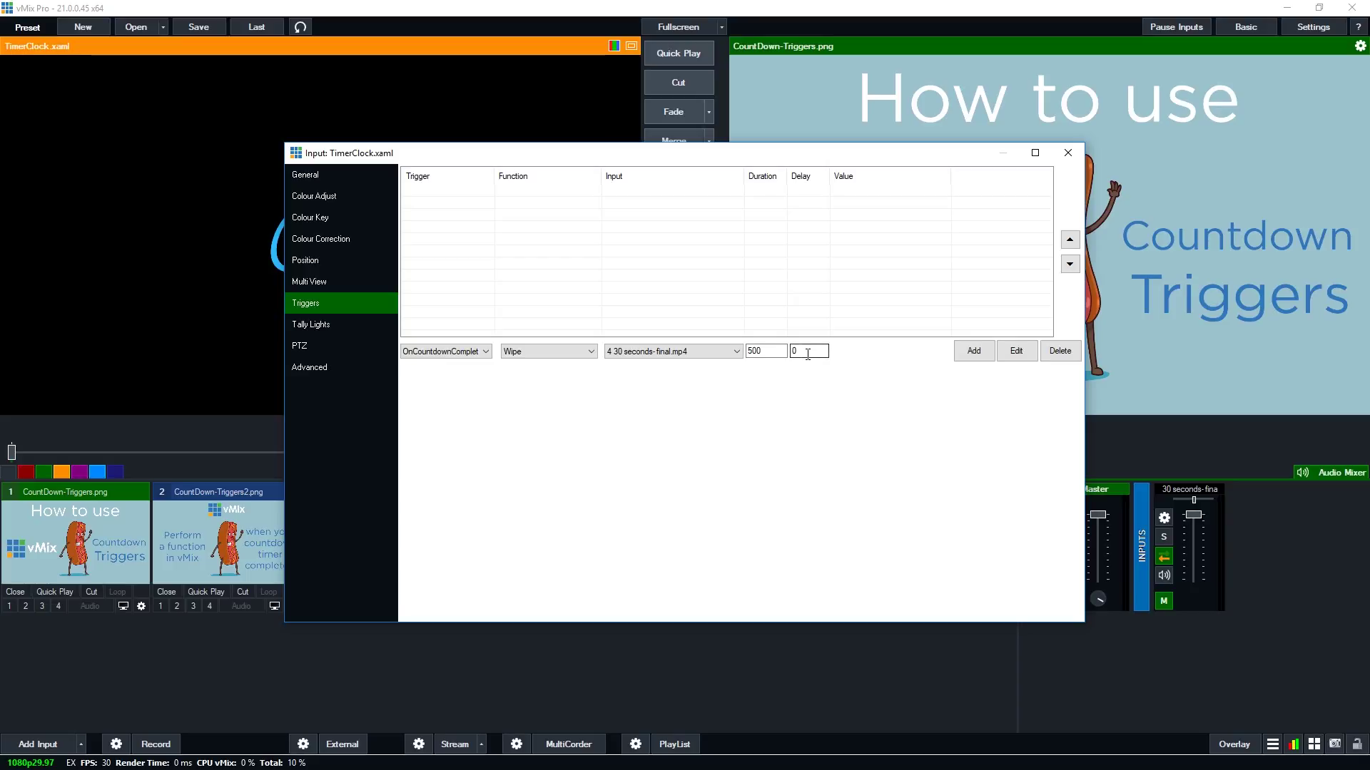
click(973, 353)
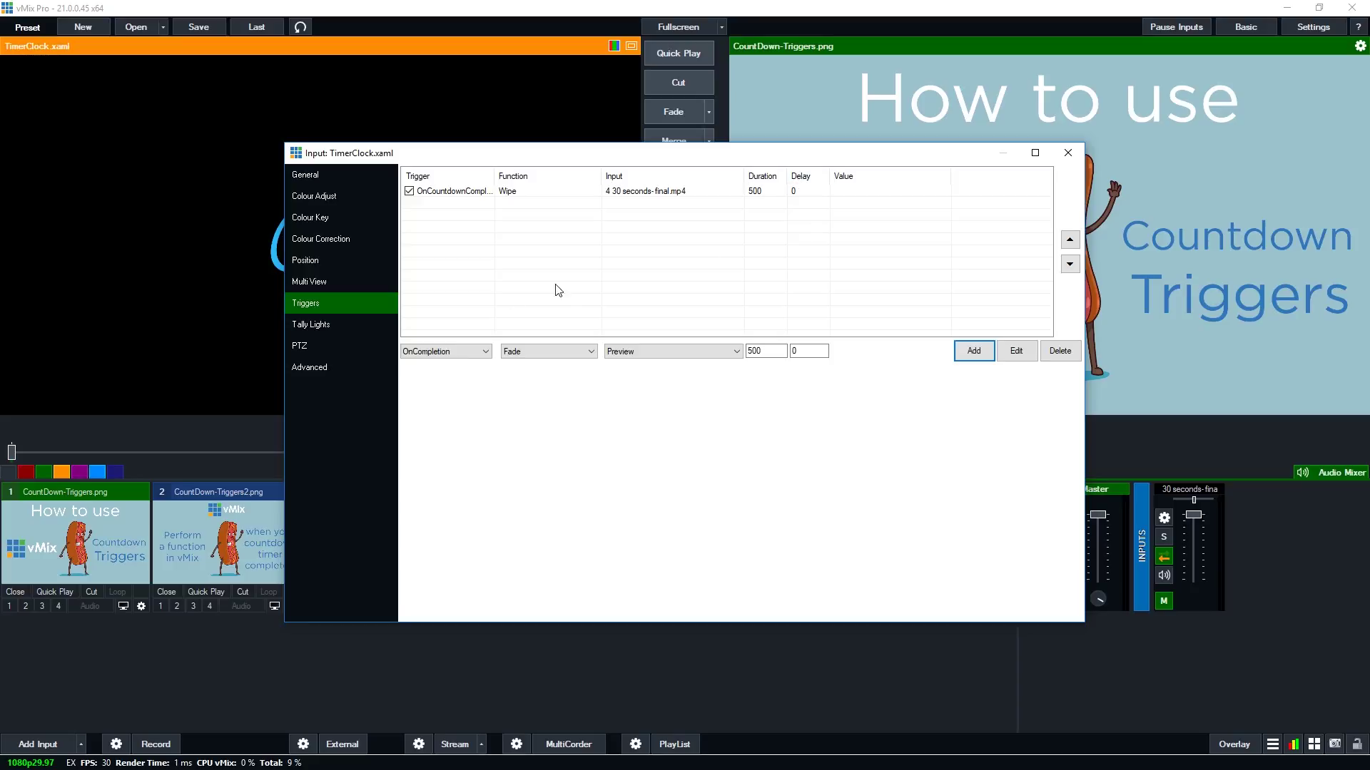
Step: Reselect OnCountdownCompleted as the trigger event and close the Input: TimerClock.xaml window
click(469, 351)
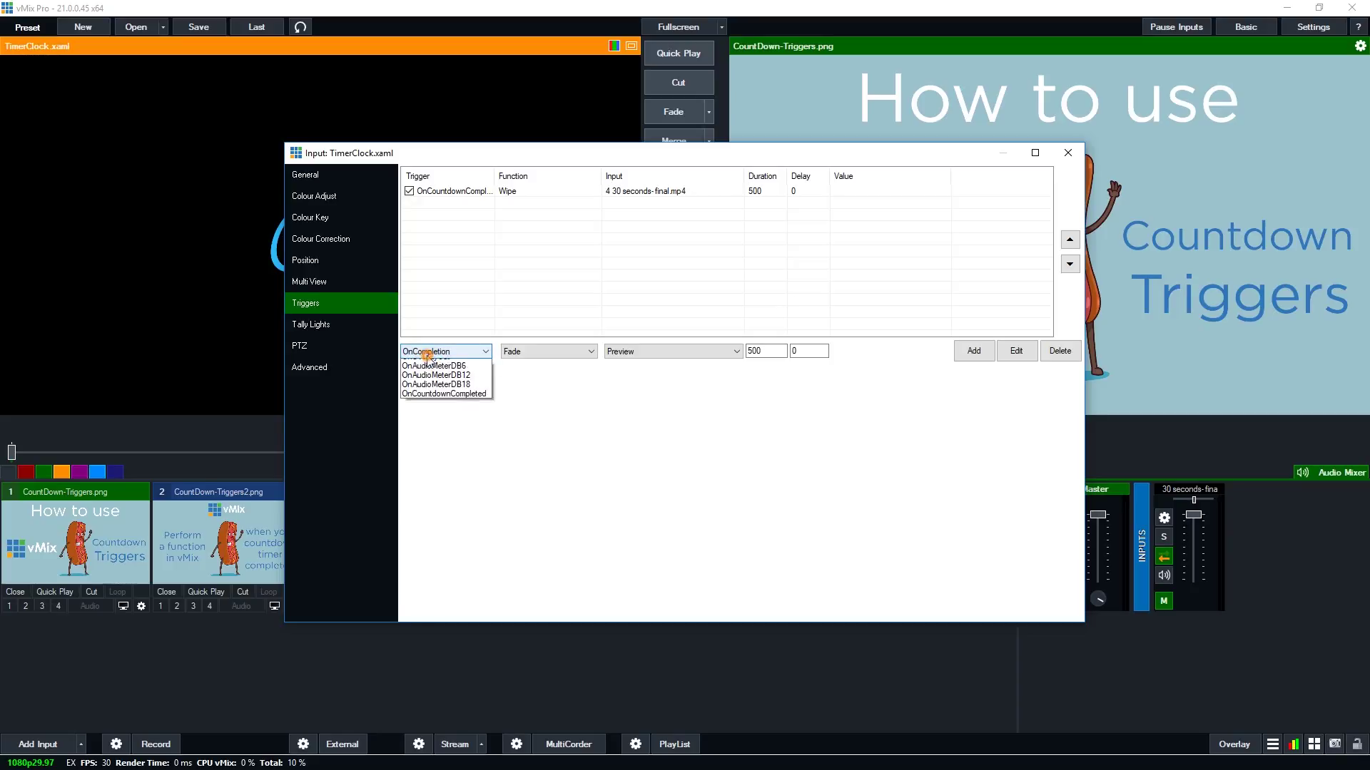
click(428, 439)
click(438, 350)
click(428, 438)
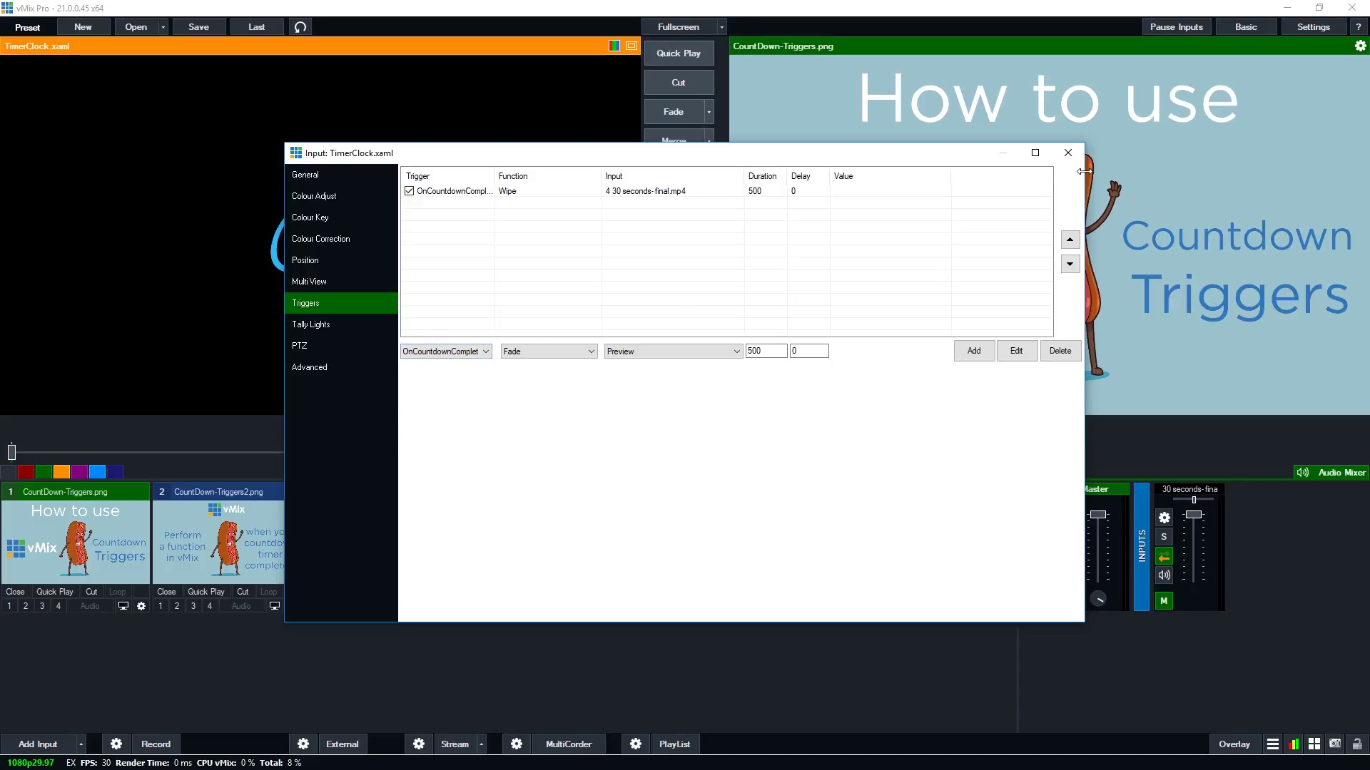
click(1068, 153)
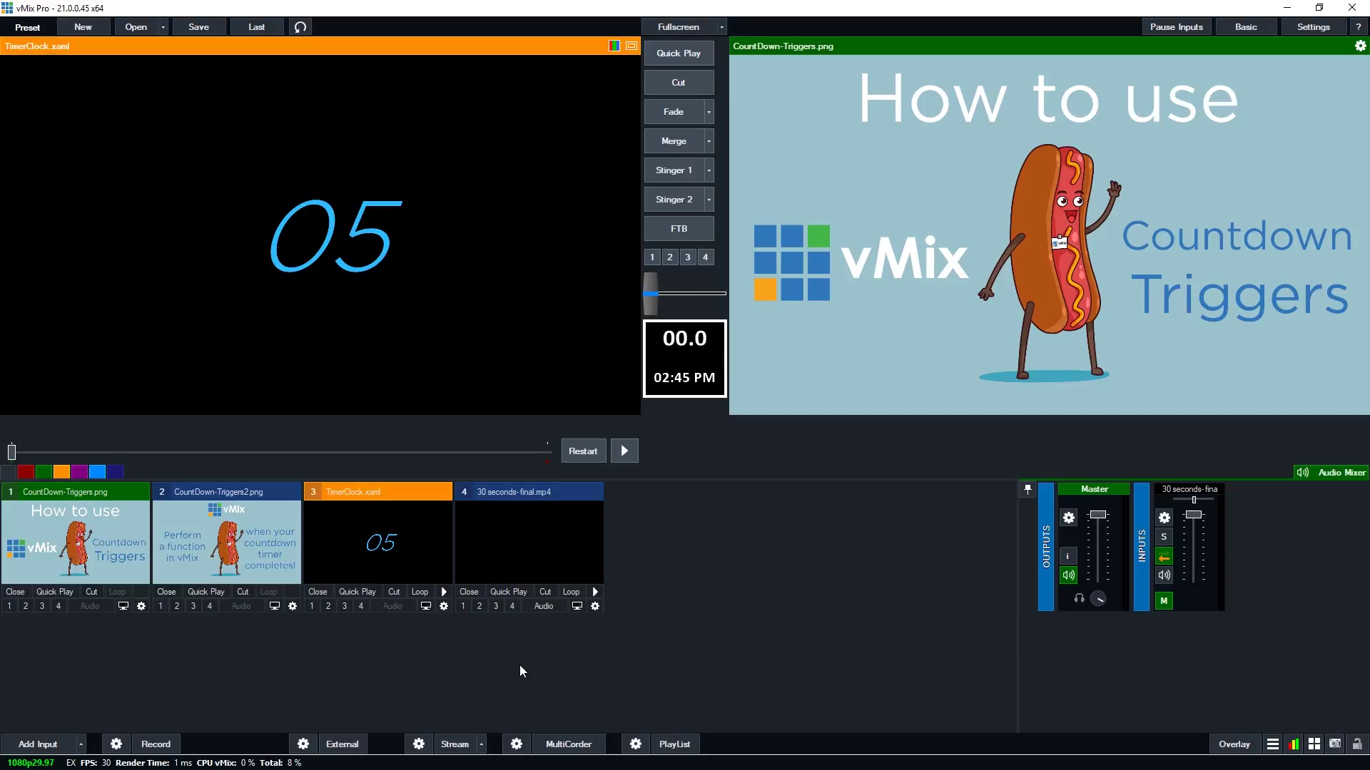
Step: Start input 3's countdown from its Title Editor, then minimise the editor
right_click(417, 568)
click(406, 542)
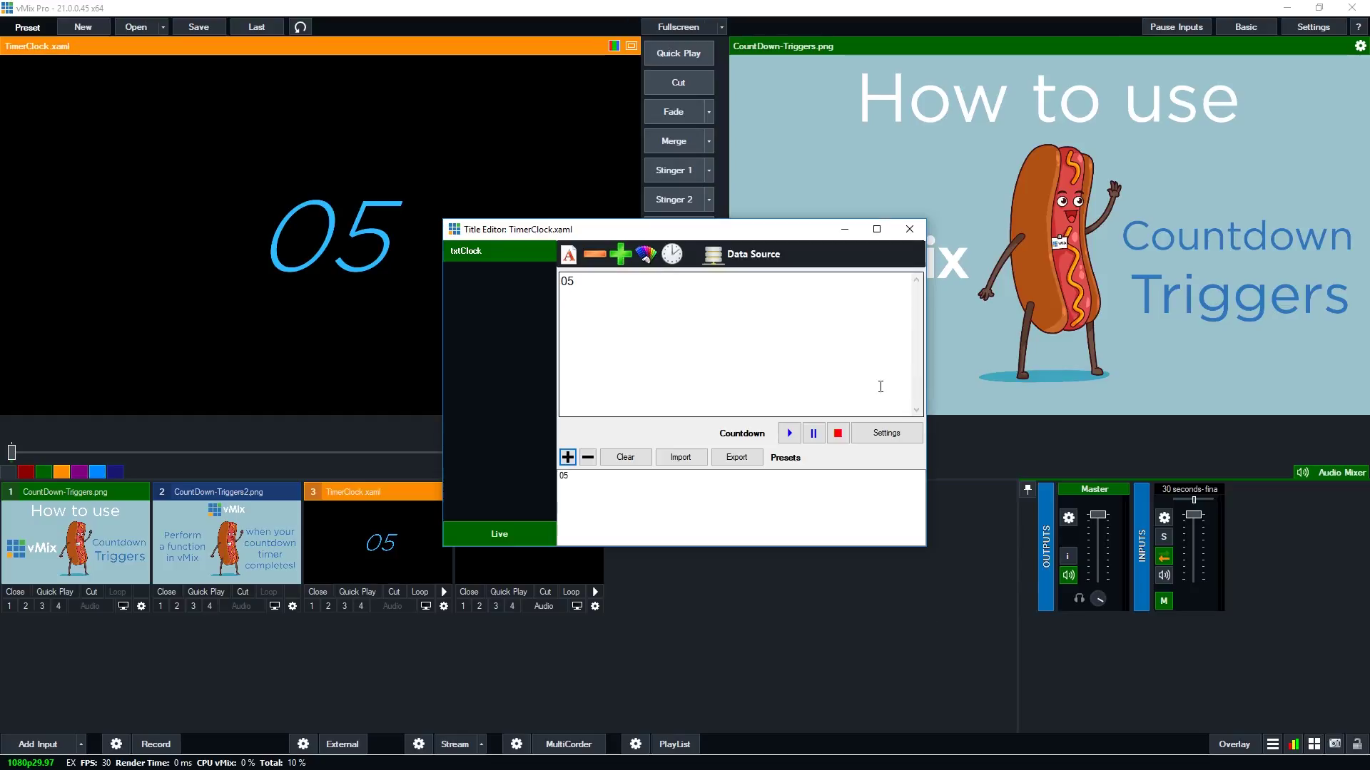
click(789, 433)
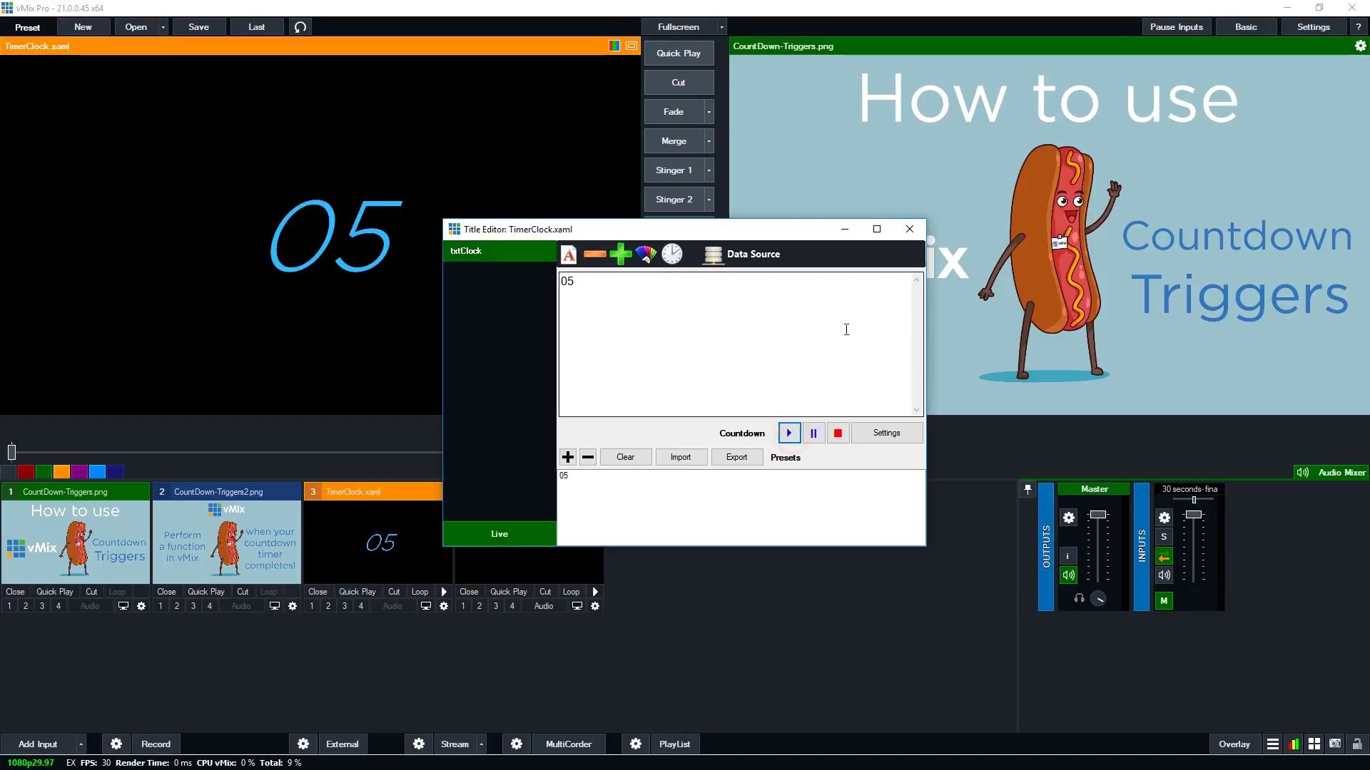
click(844, 229)
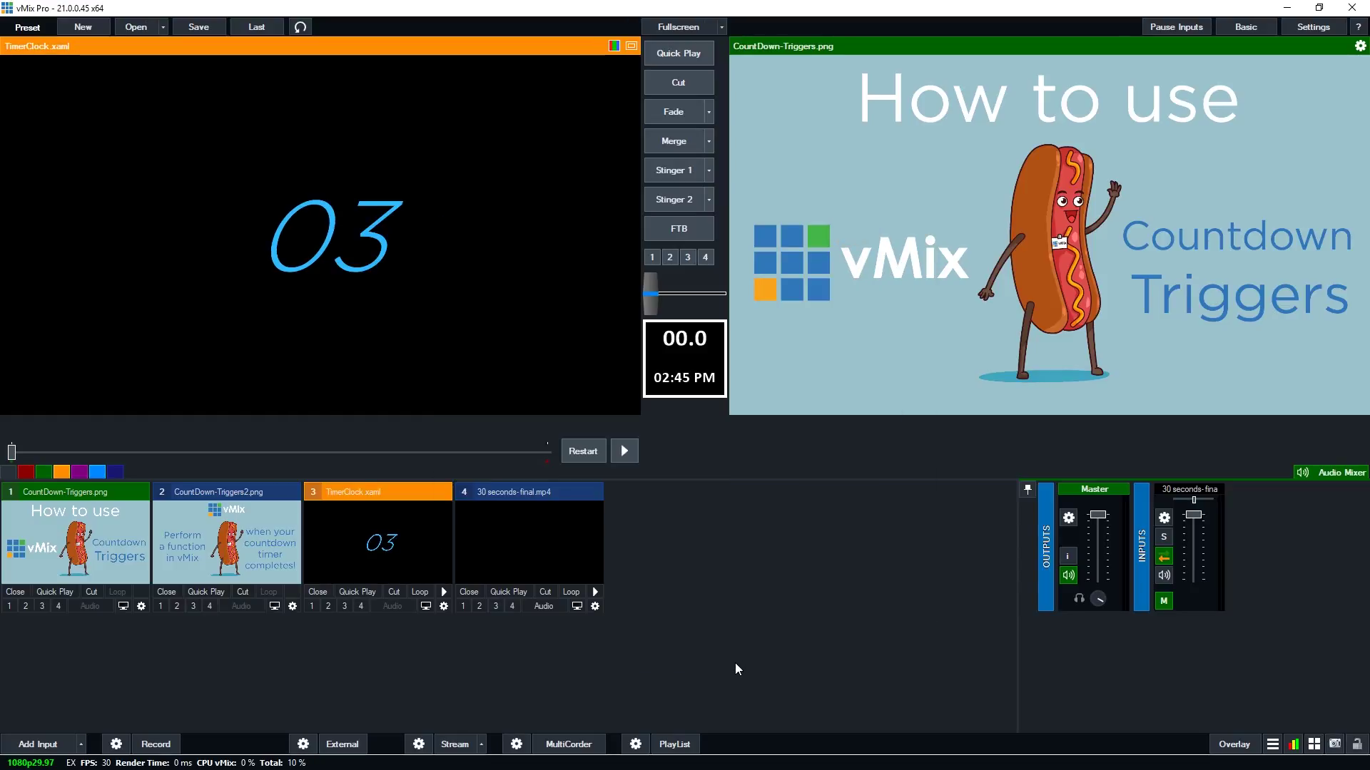